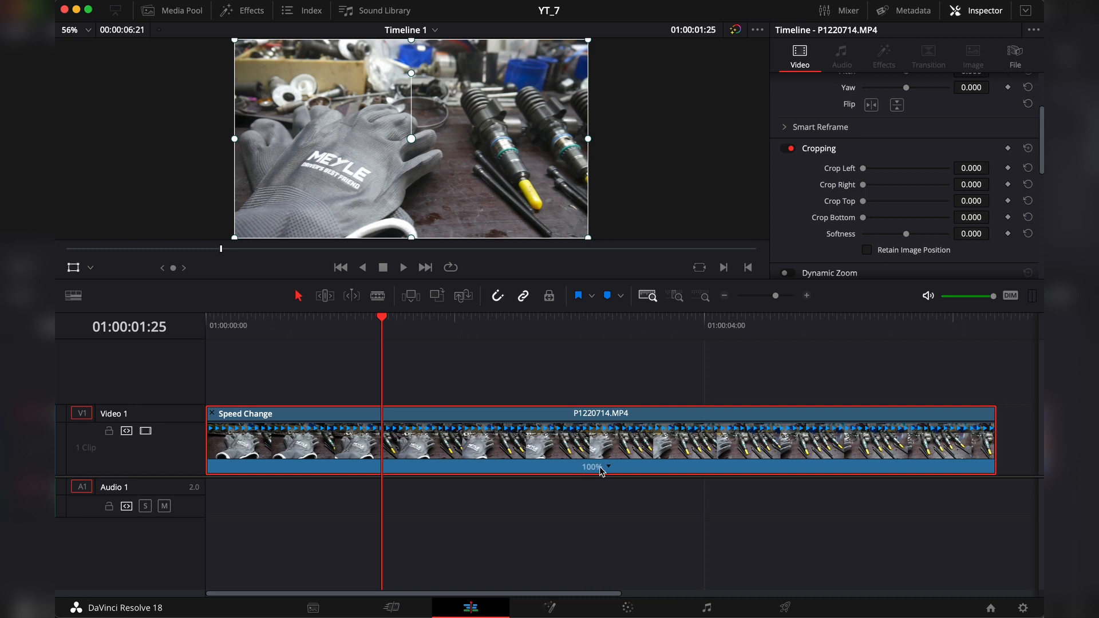
Step: Add speed points to the clip at 01:00:01:25 and 01:00:03:17
{"action": "right_click", "coordinate": [611, 471]}
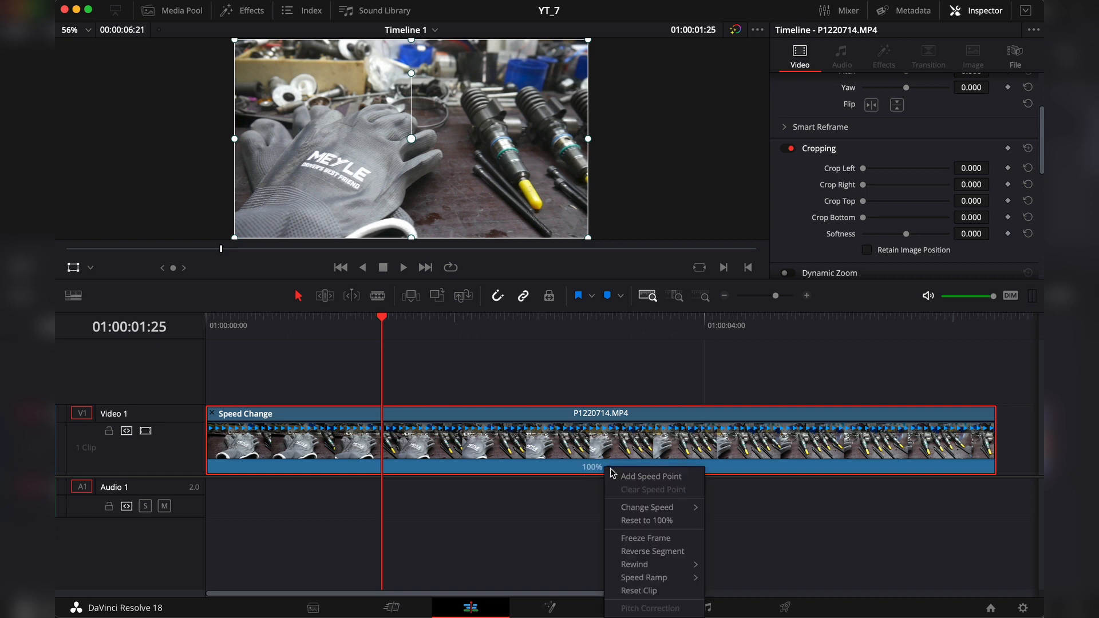
{"action": "left_click", "coordinate": [651, 476]}
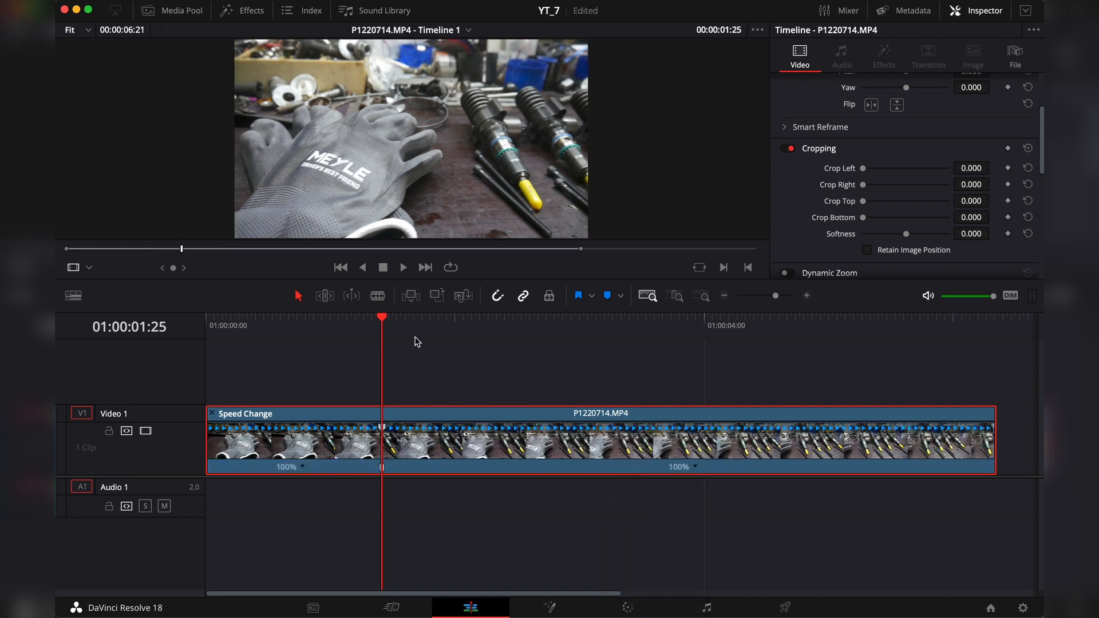
{"action": "key", "text": "space"}
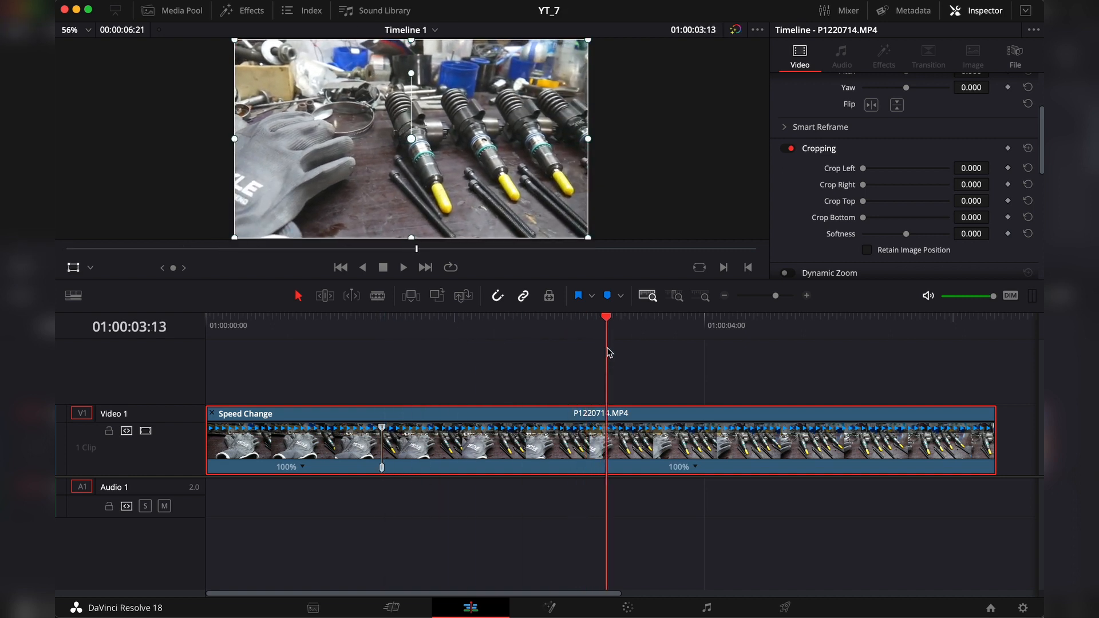
{"action": "key", "text": "space"}
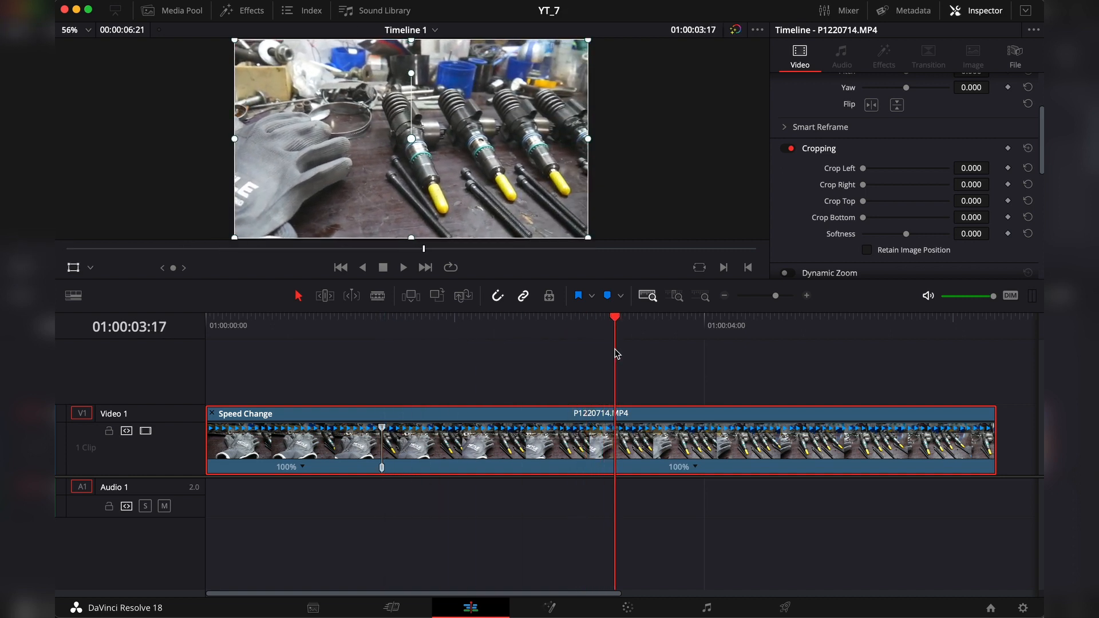
{"action": "left_click", "coordinate": [696, 468]}
{"action": "left_click", "coordinate": [715, 481]}
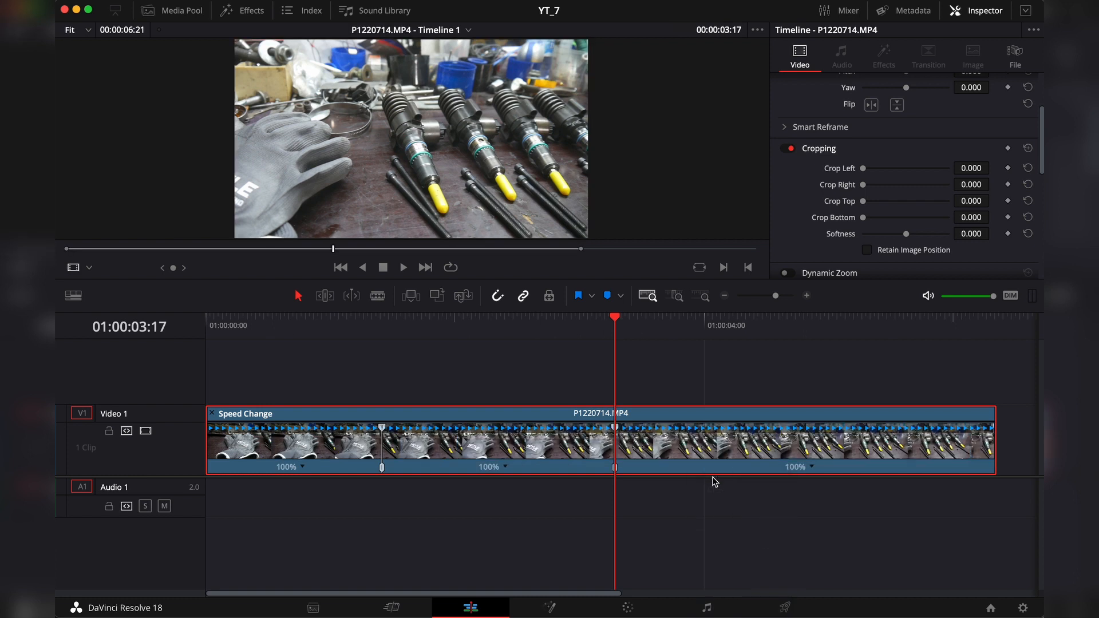
Step: Speed up the segment between the two speed points to 350% by shortening it, and play back the ramp
{"action": "left_click_drag", "start_coordinate": [616, 327], "coordinate": [319, 329]}
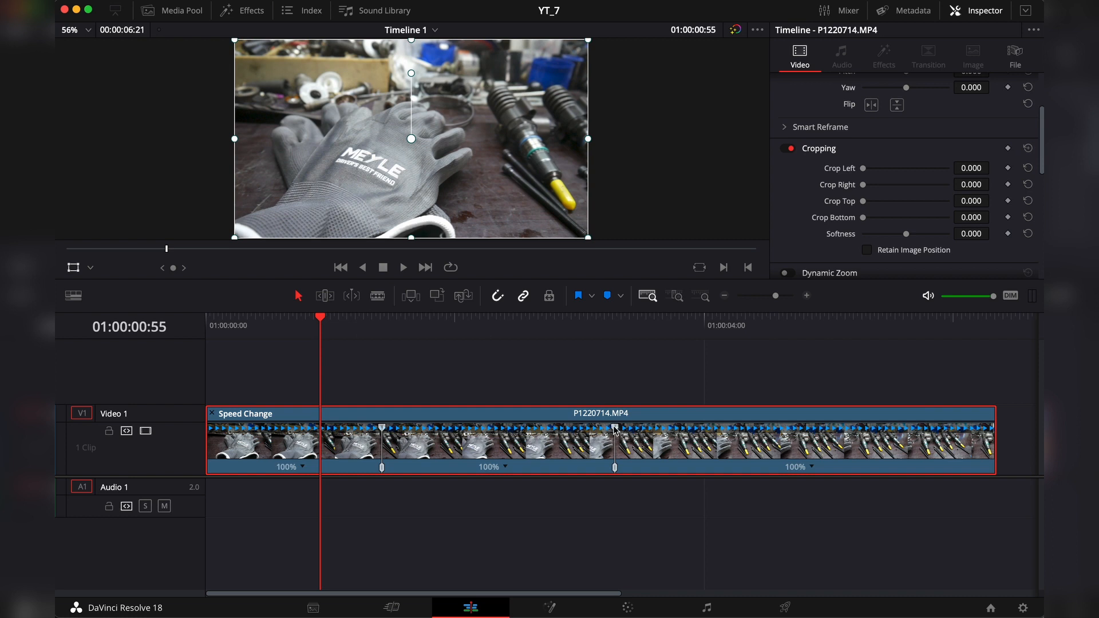
{"action": "left_click_drag", "start_coordinate": [615, 433], "coordinate": [448, 439]}
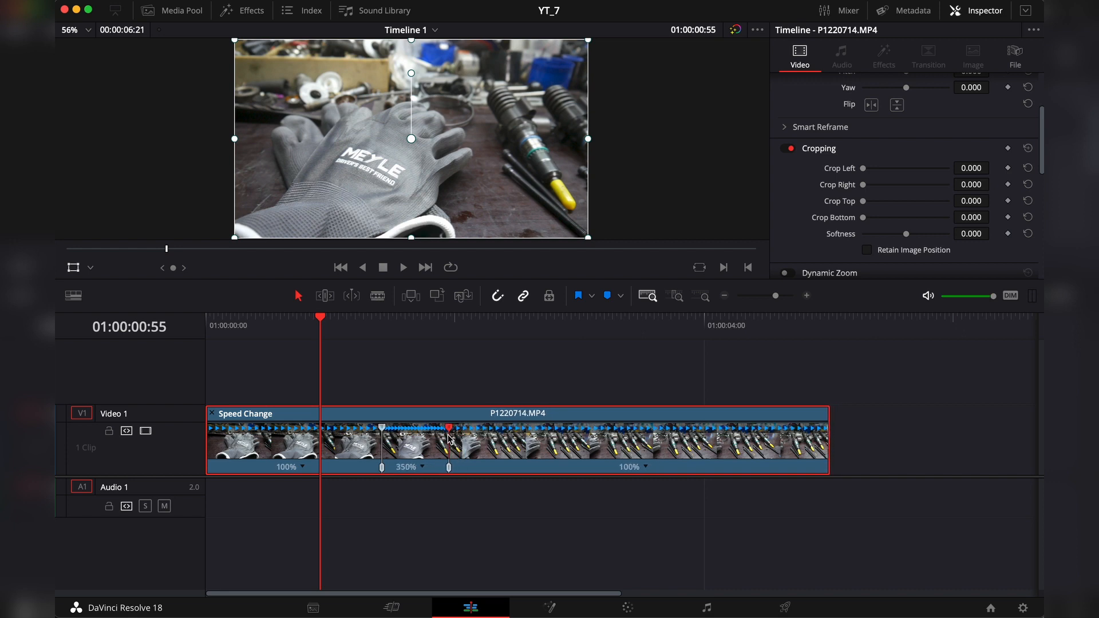
{"action": "left_click", "coordinate": [412, 326]}
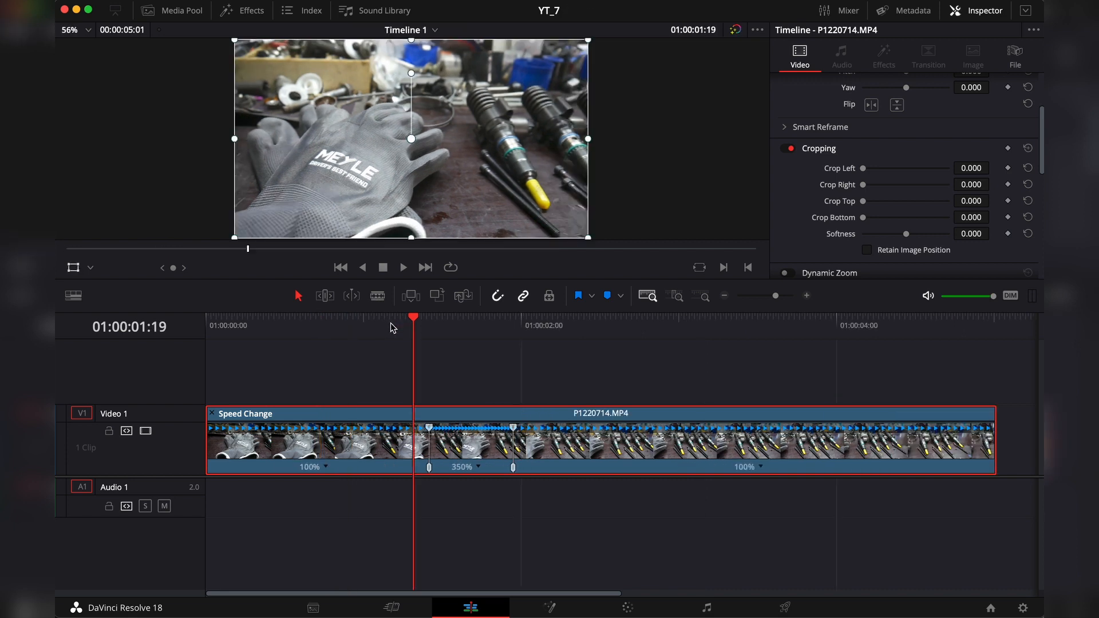
{"action": "key", "text": "space"}
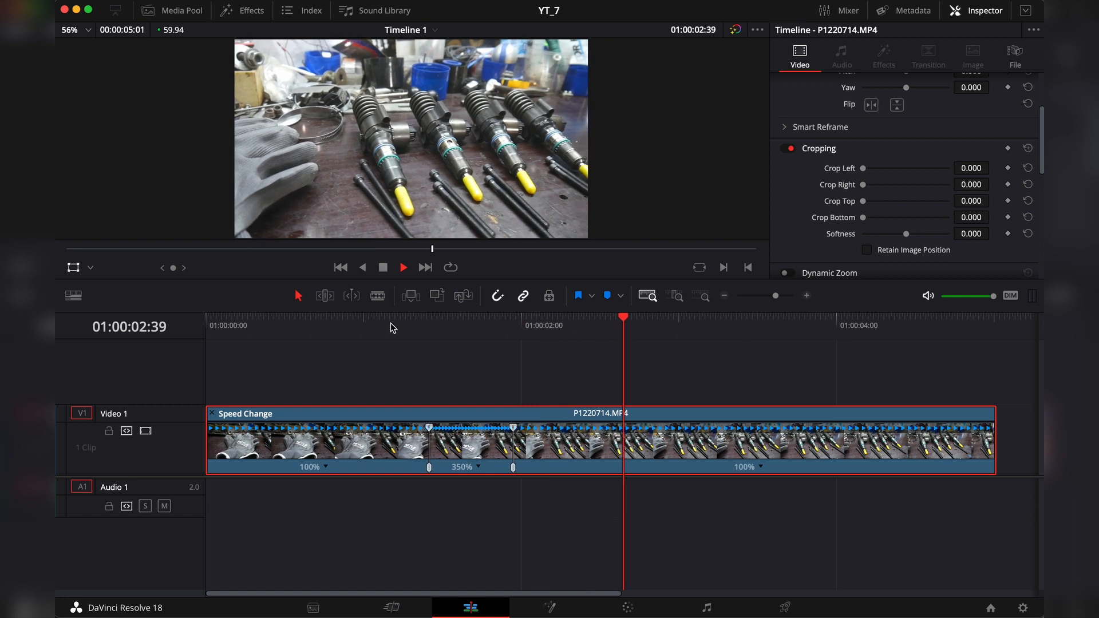
{"action": "left_click", "coordinate": [355, 320]}
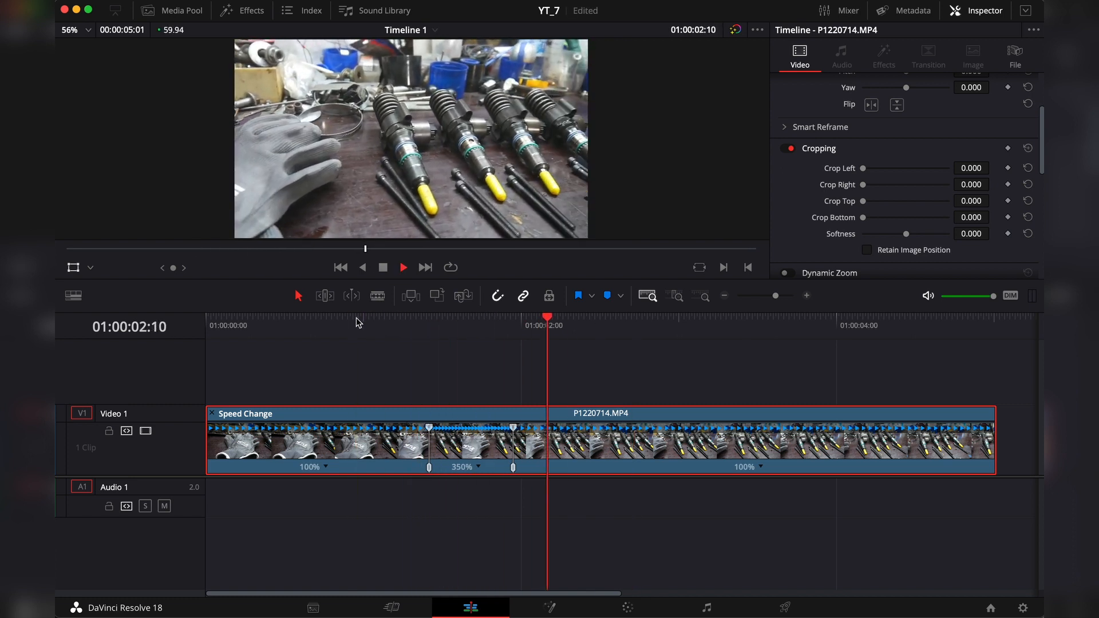
{"action": "key", "text": "space"}
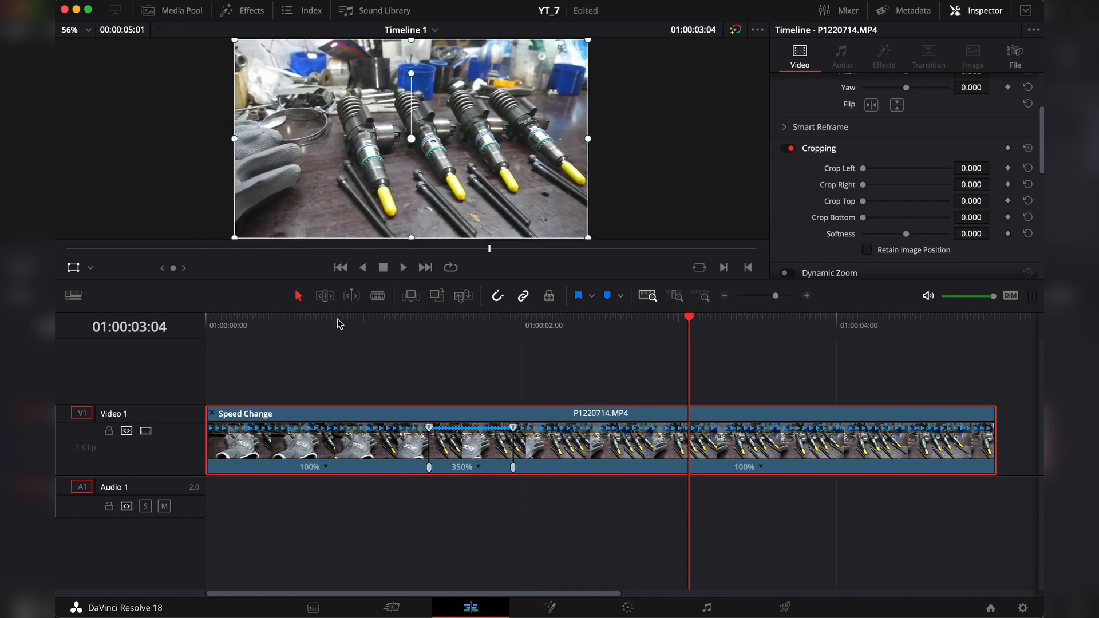
{"action": "left_click", "coordinate": [335, 321]}
{"action": "key", "text": "space"}
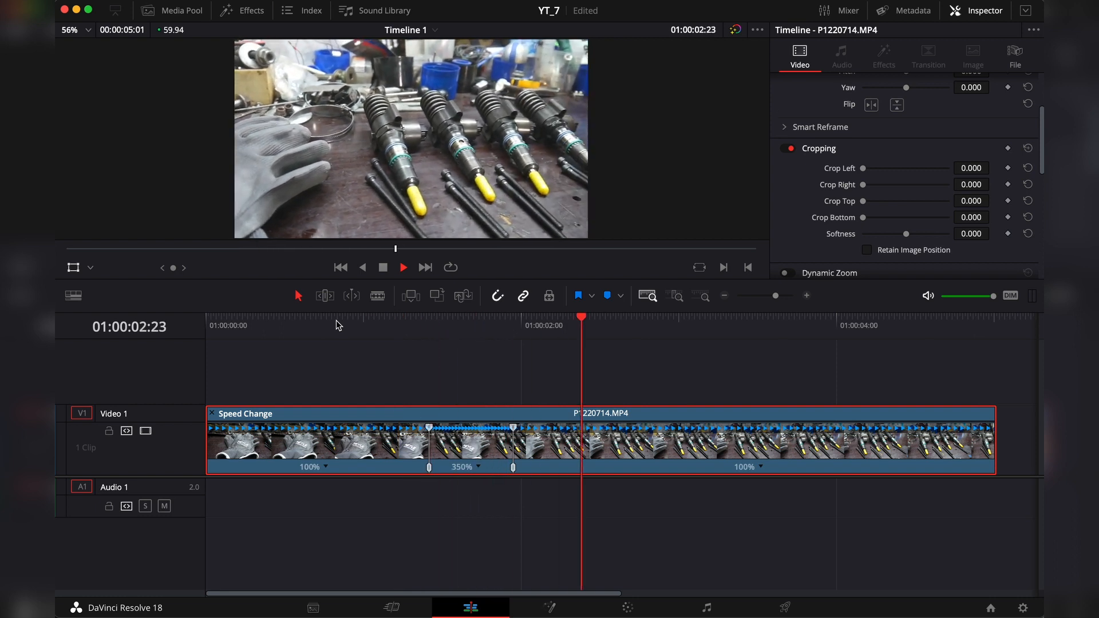
{"action": "key", "text": "space"}
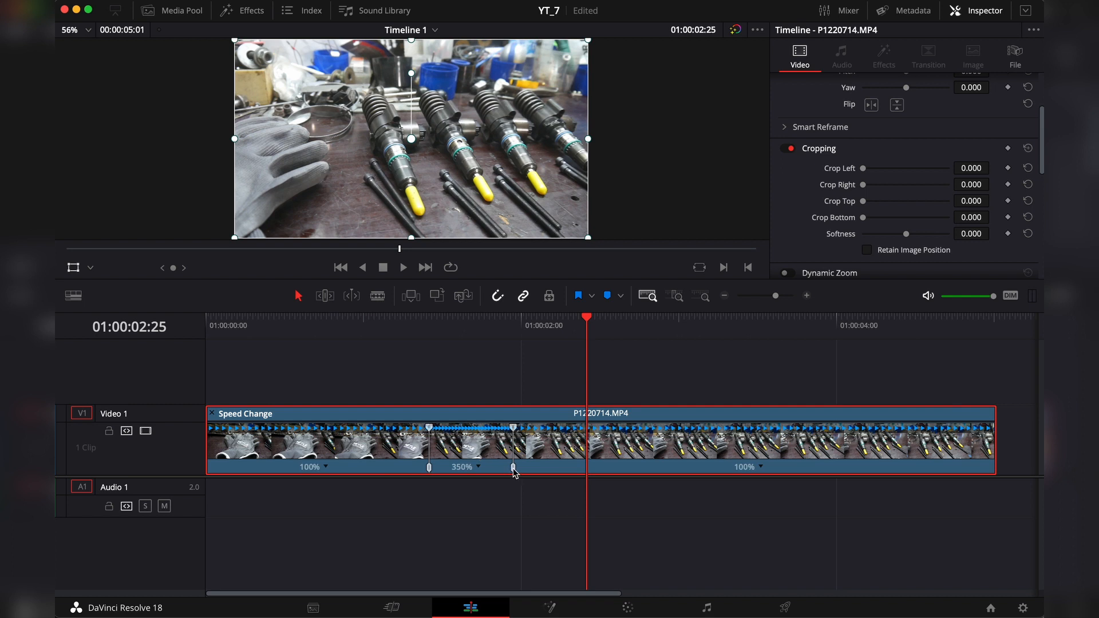
Step: Extend the 350% segment over more footage, ending at about 01:00:02:20 with its speed kept, and play back the result
{"action": "mouse_move", "coordinate": [513, 471]}
{"action": "left_mouse_down"}
{"action": "mouse_move", "coordinate": [503, 469]}
{"action": "mouse_move", "coordinate": [522, 475]}
{"action": "mouse_move", "coordinate": [513, 468]}
{"action": "left_mouse_up"}
{"action": "left_click_drag", "start_coordinate": [491, 324], "coordinate": [515, 329]}
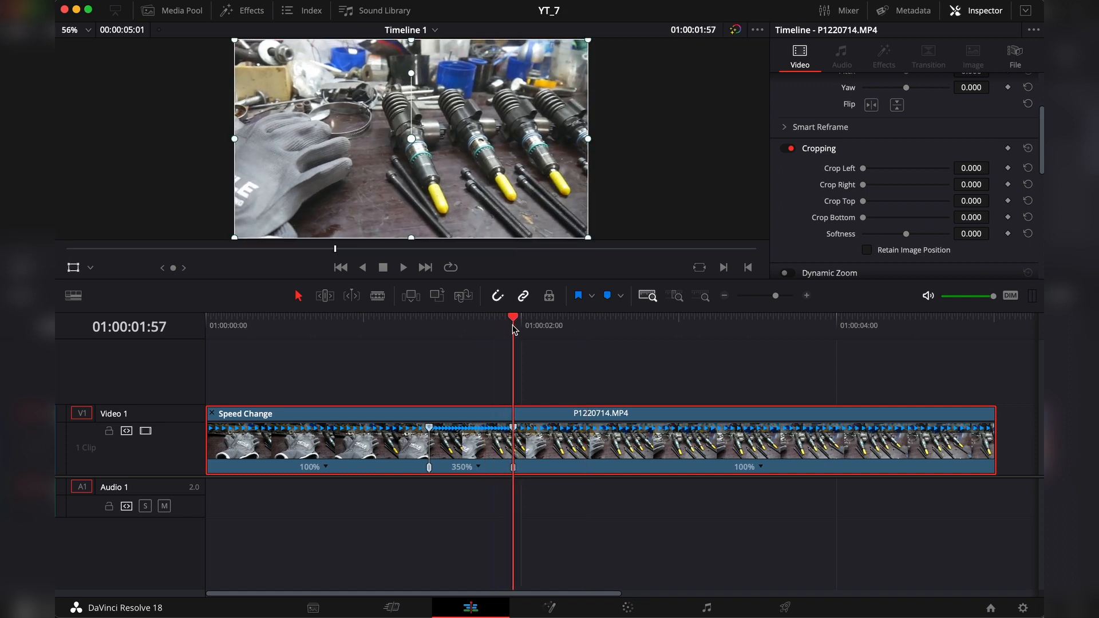
{"action": "left_click_drag", "start_coordinate": [515, 328], "coordinate": [608, 335]}
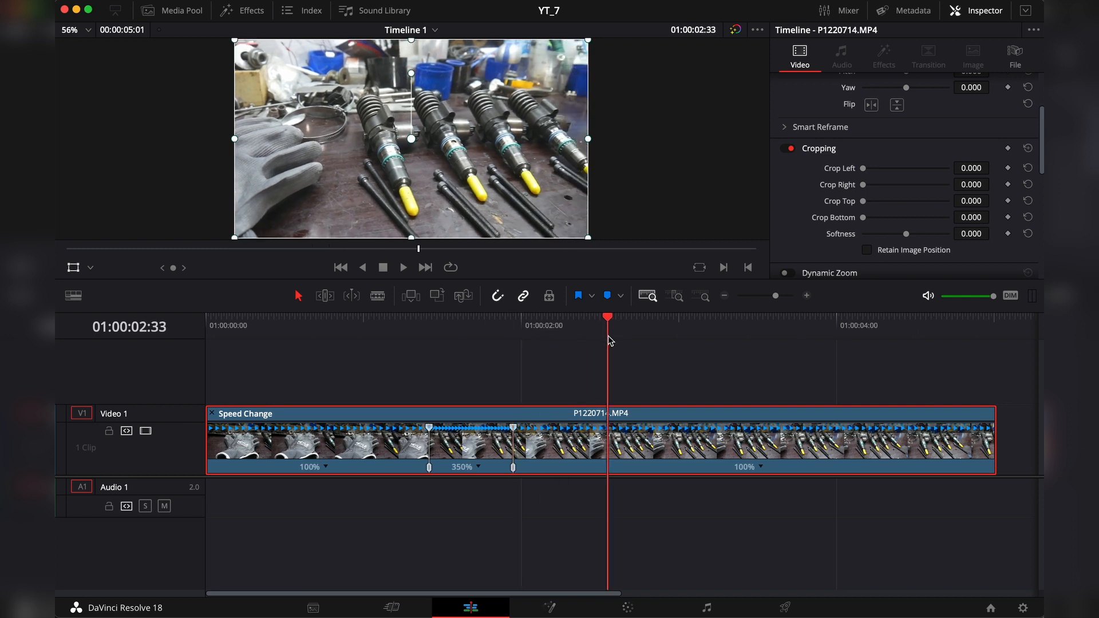
{"action": "left_click_drag", "start_coordinate": [515, 472], "coordinate": [580, 474]}
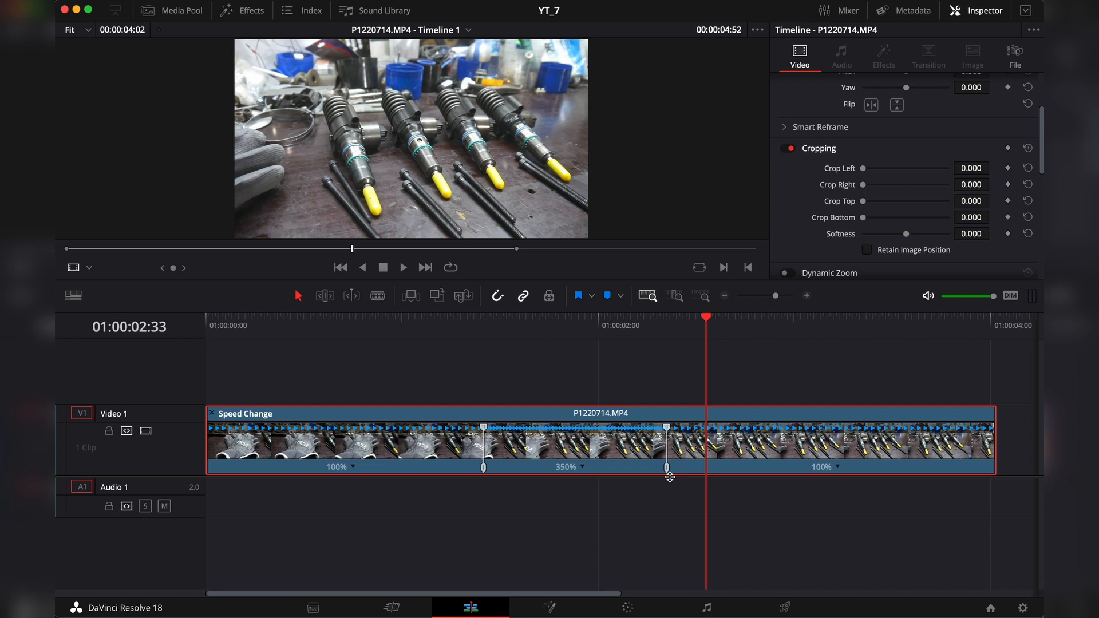
{"action": "left_click", "coordinate": [463, 323]}
{"action": "key", "text": "space"}
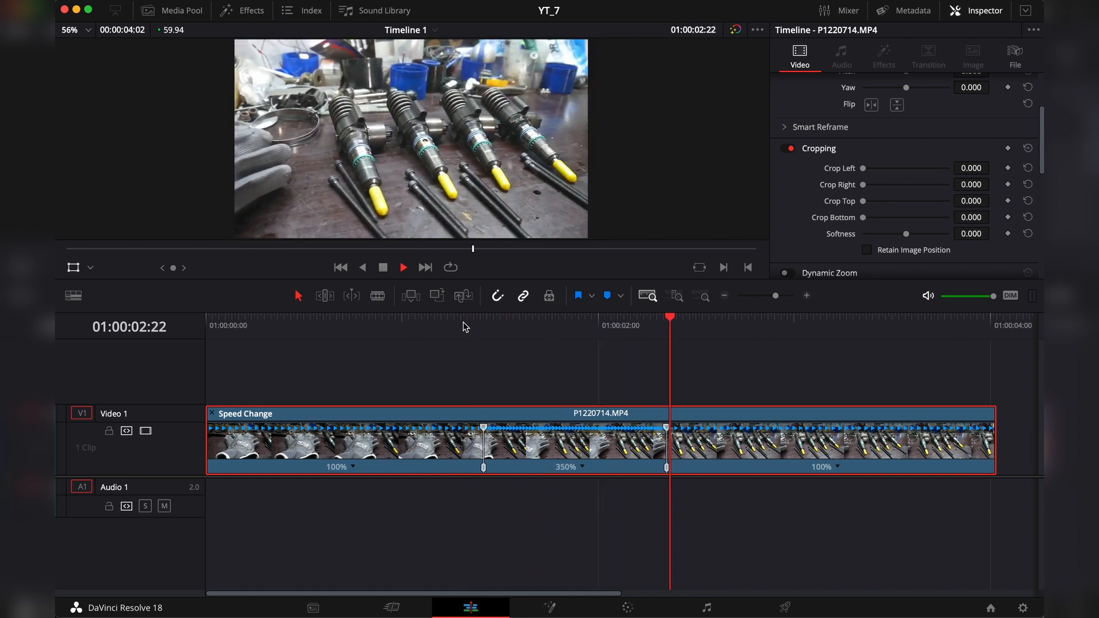
{"action": "key", "text": "space"}
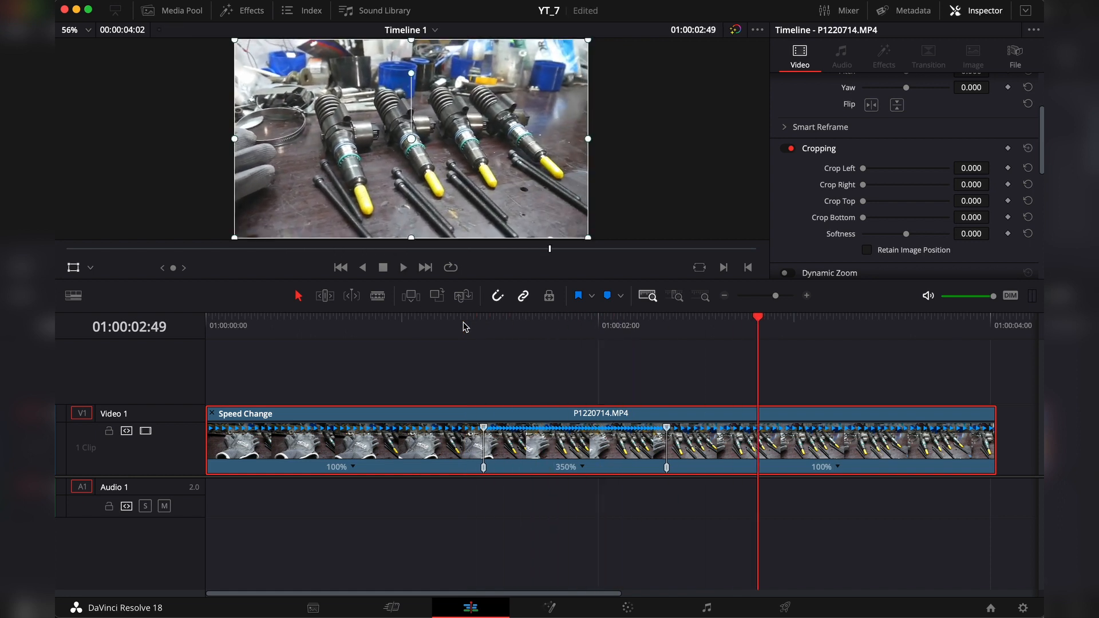
Step: Remove the Retime Effects attribute from the clip
{"action": "right_click", "coordinate": [517, 419]}
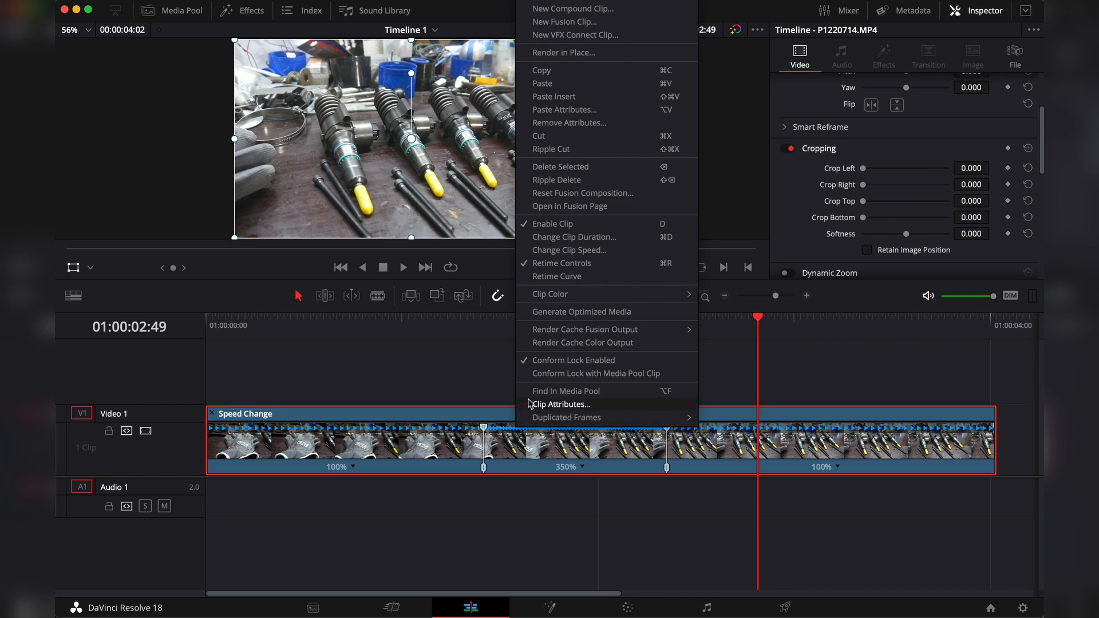
{"action": "left_click", "coordinate": [574, 123]}
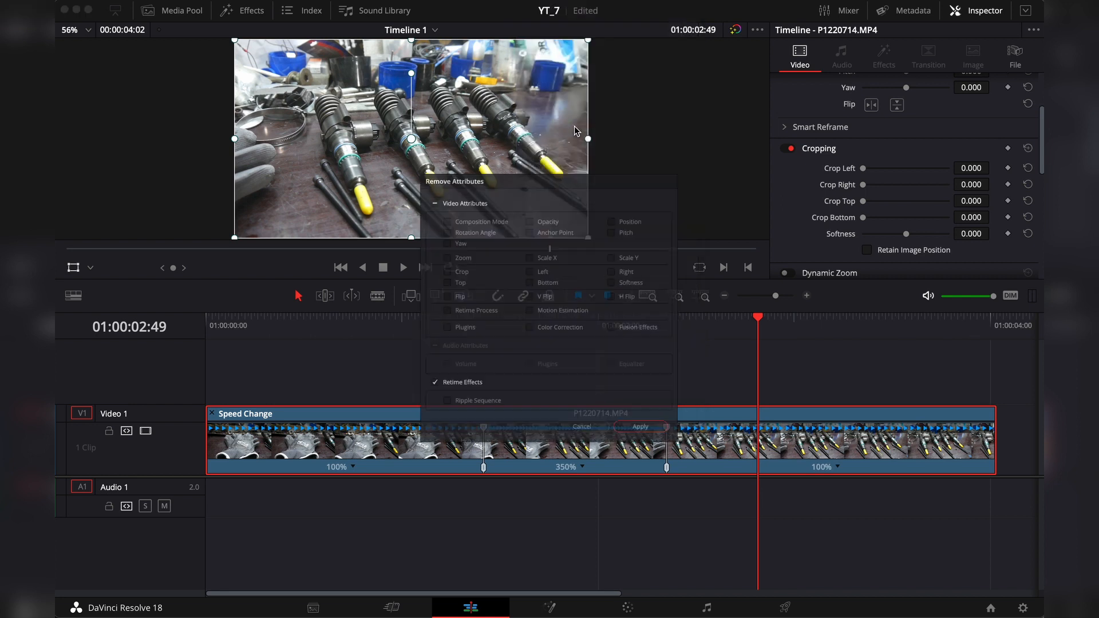
{"action": "left_click", "coordinate": [398, 407]}
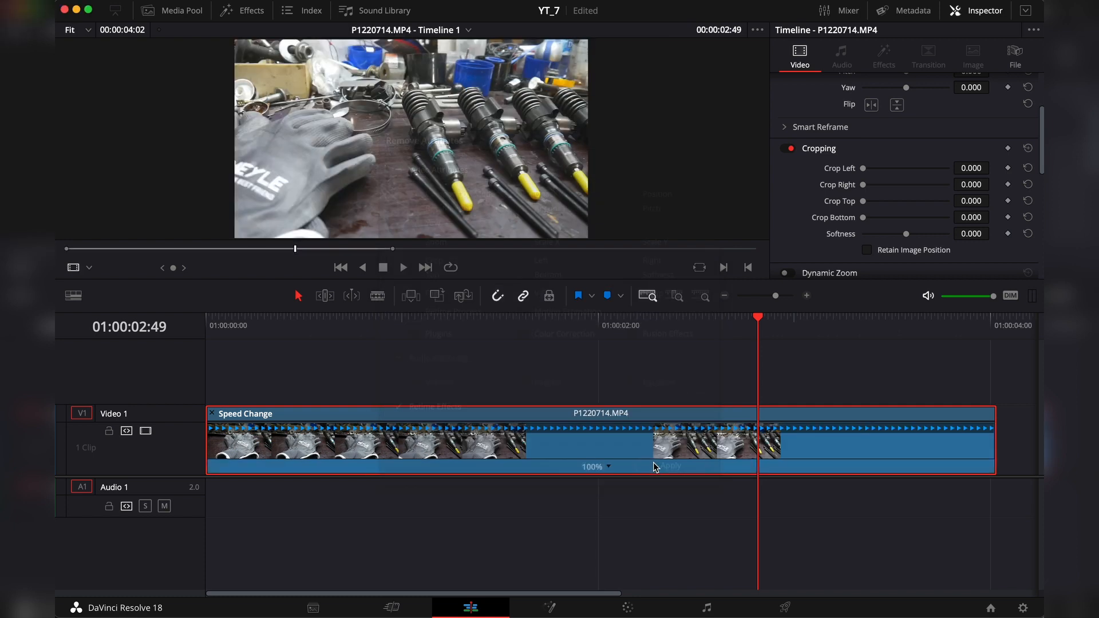
{"action": "left_click", "coordinate": [657, 465]}
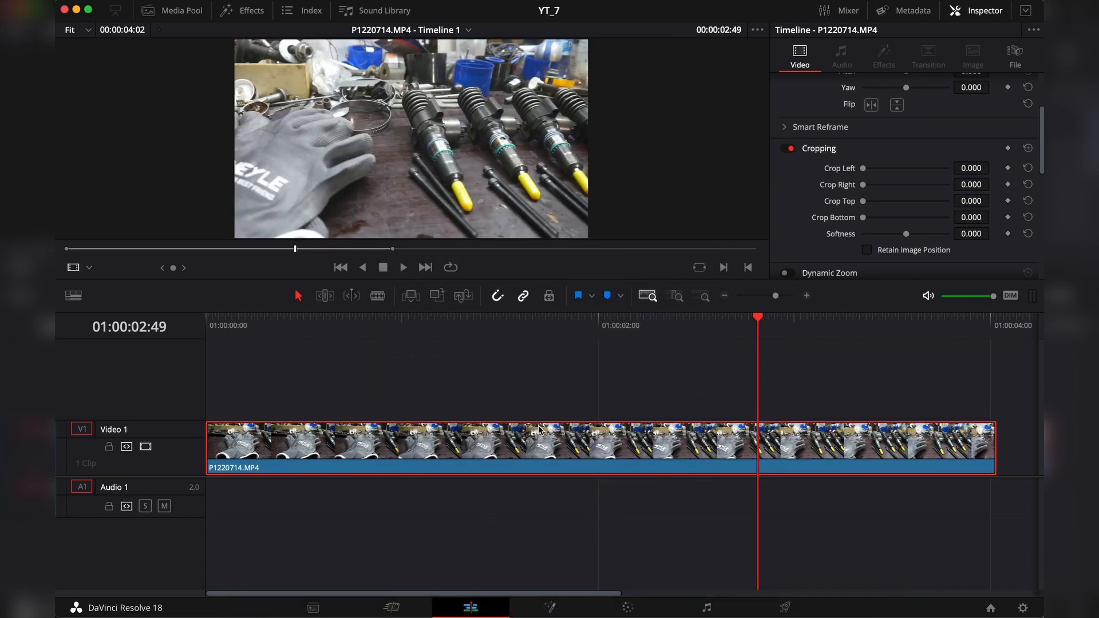
Step: Show the retime controls and the Retime Frame curve for the clip
{"action": "key", "text": "super+r"}
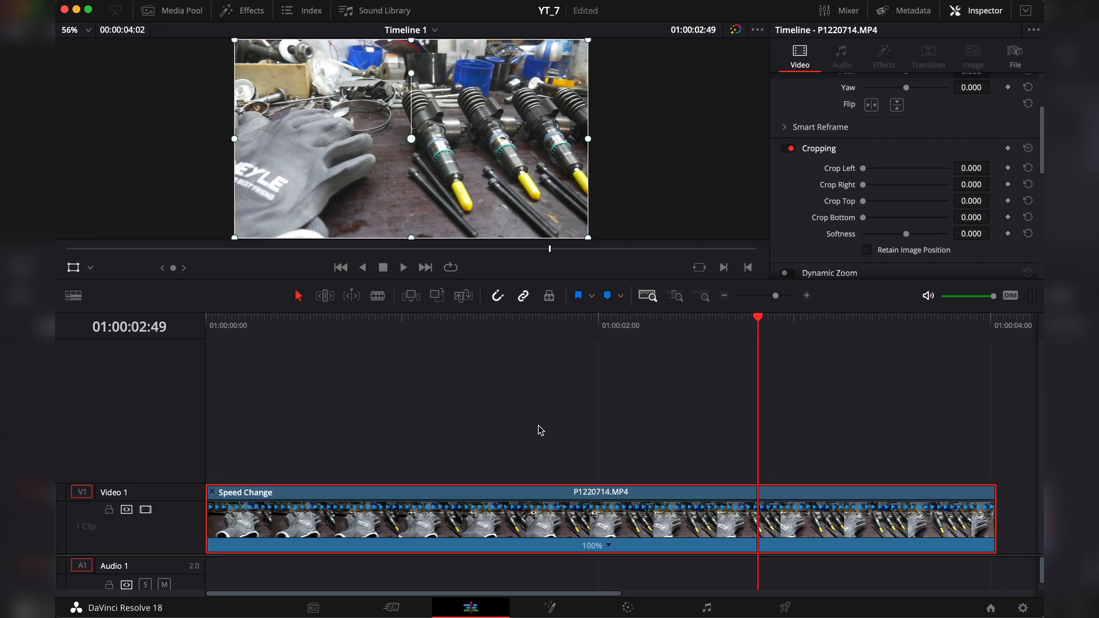
{"action": "key", "text": "super+shift+r"}
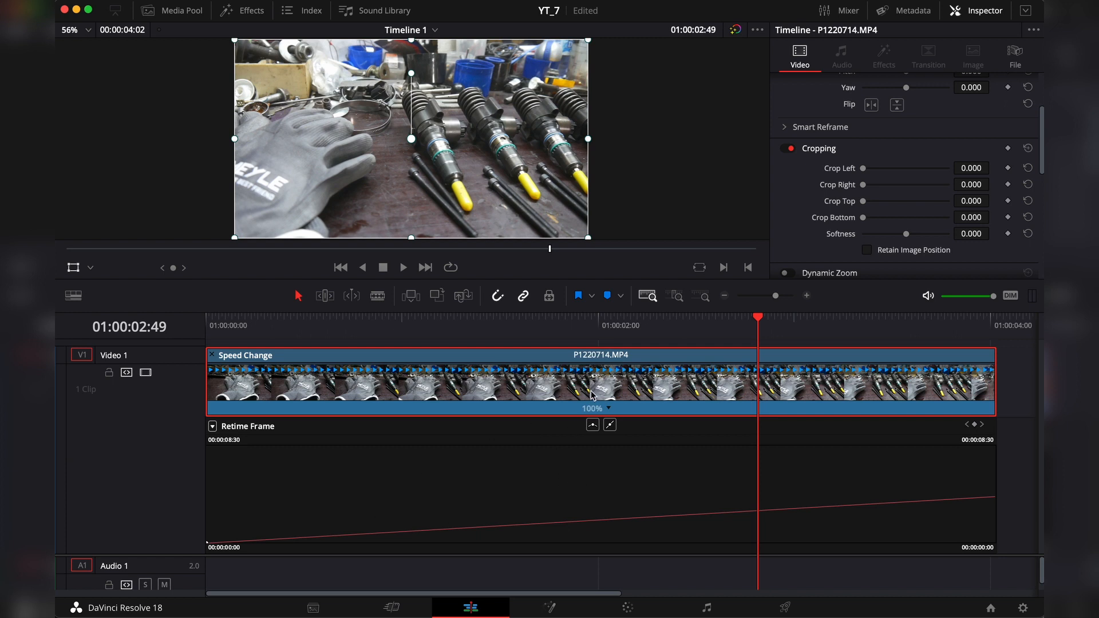
{"action": "right_click", "coordinate": [538, 358]}
Step: Look up the keyboard shortcuts of the retime commands in Keyboard Customization by searching for "retime"
{"action": "left_click", "coordinate": [115, 1]}
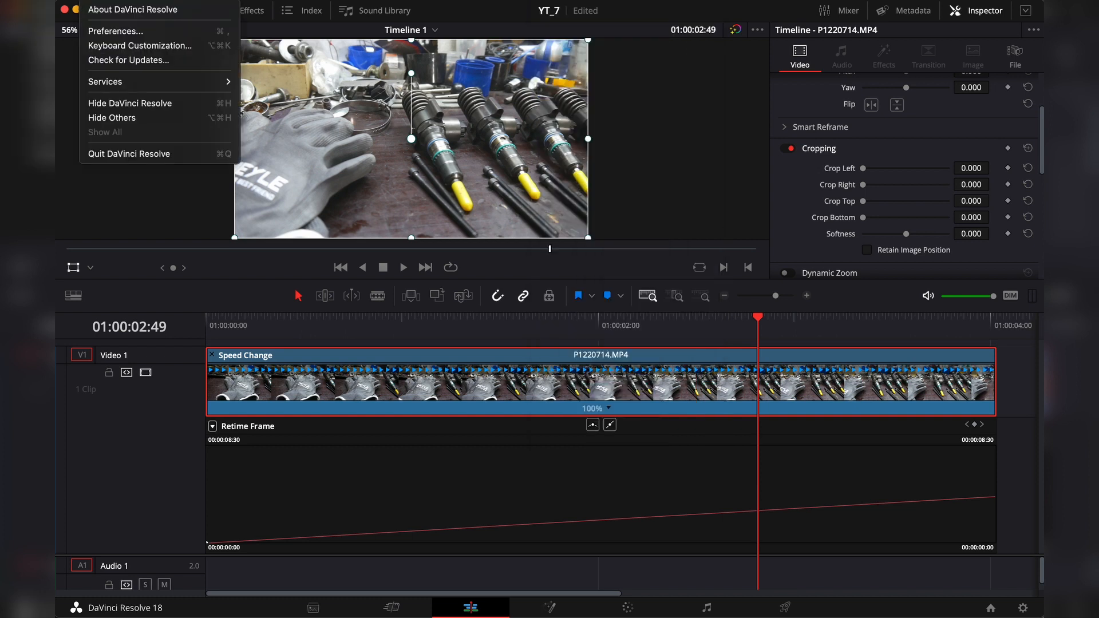
{"action": "left_click", "coordinate": [145, 49]}
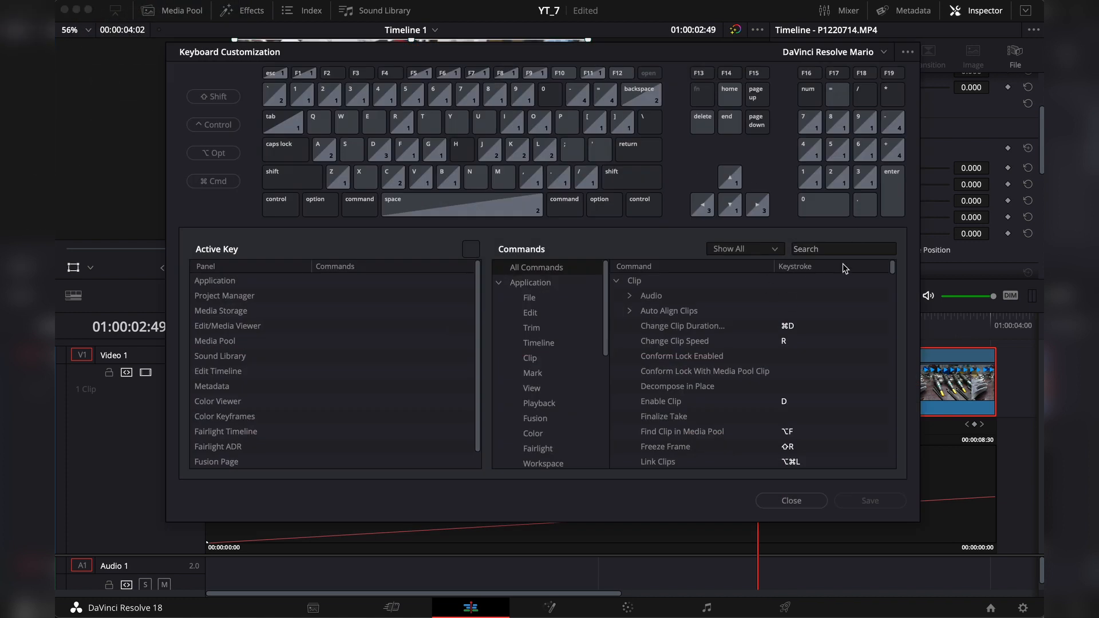
{"action": "left_click", "coordinate": [837, 247]}
{"action": "type", "text": "retime"}
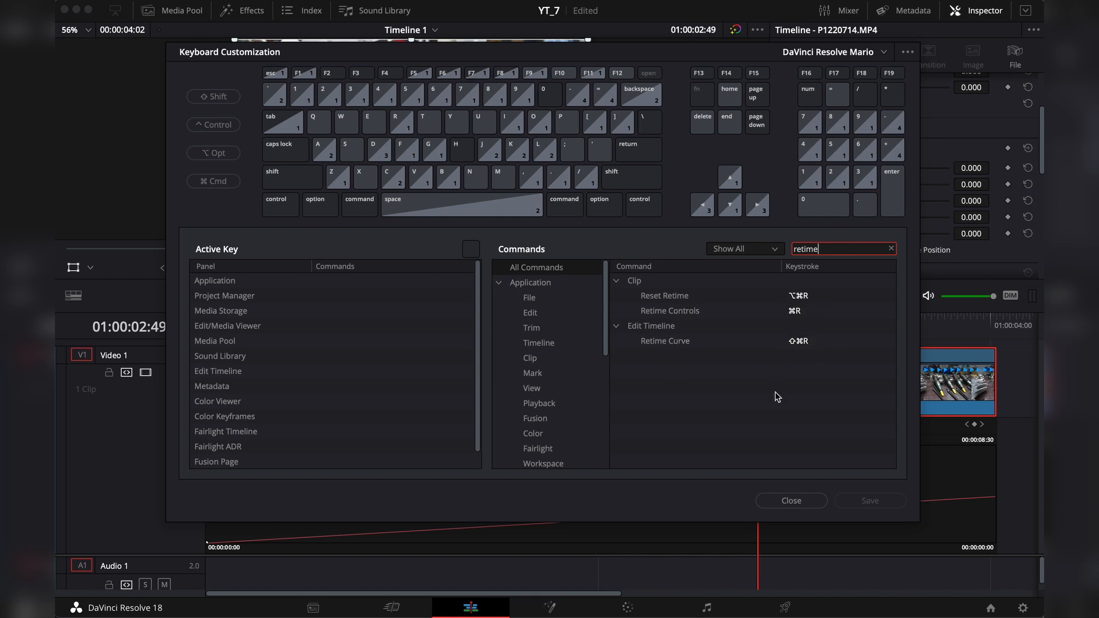
{"action": "left_click", "coordinate": [787, 500]}
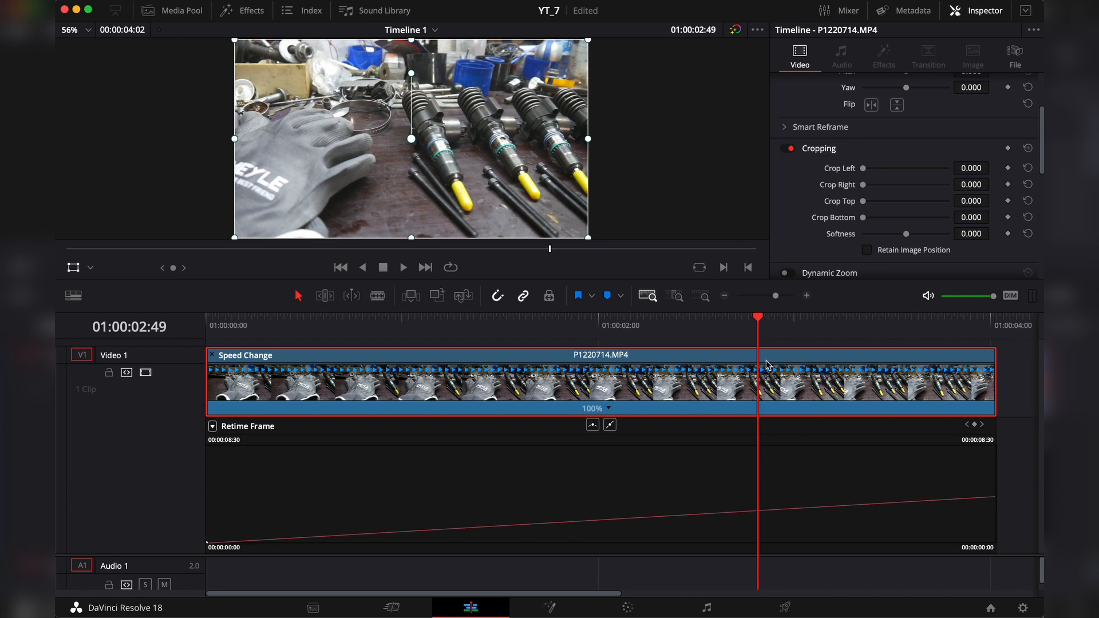
Step: Add two points on the Retime Frame curve, at about 01:00:01:07 and 01:00:03:01
{"action": "left_click_drag", "start_coordinate": [758, 324], "coordinate": [424, 334]}
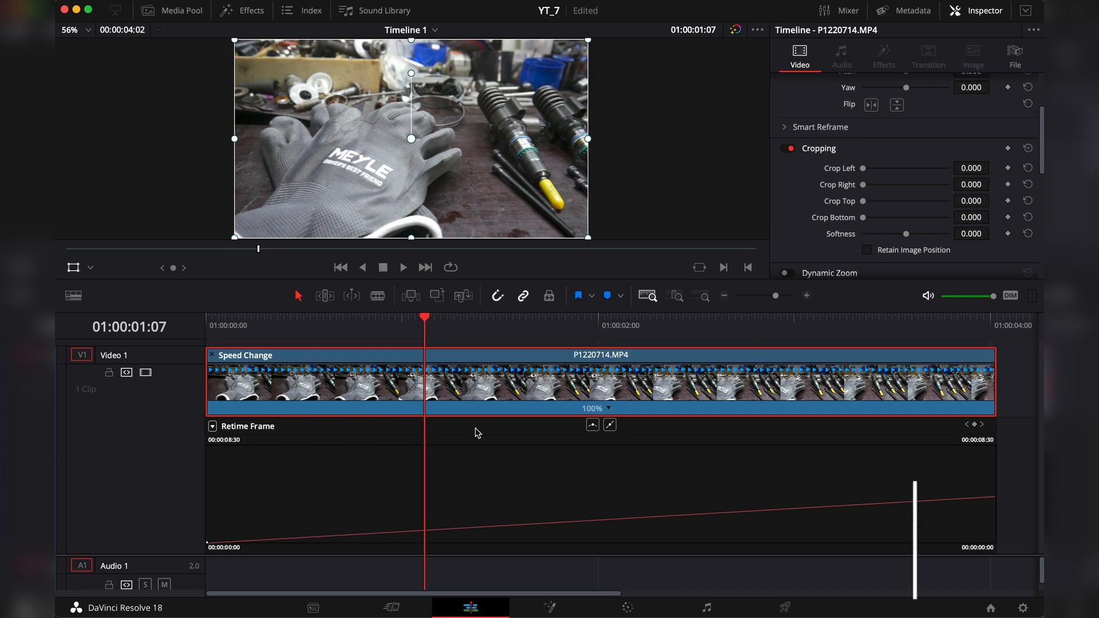
{"action": "left_click", "coordinate": [422, 531], "text": "alt"}
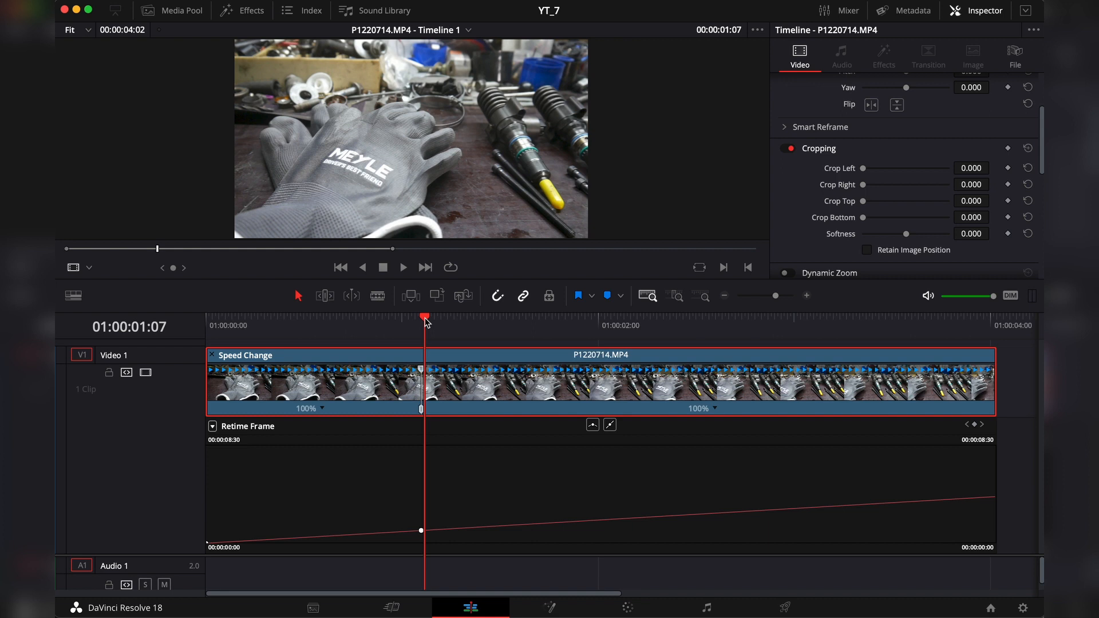
{"action": "left_click_drag", "start_coordinate": [427, 322], "coordinate": [800, 327]}
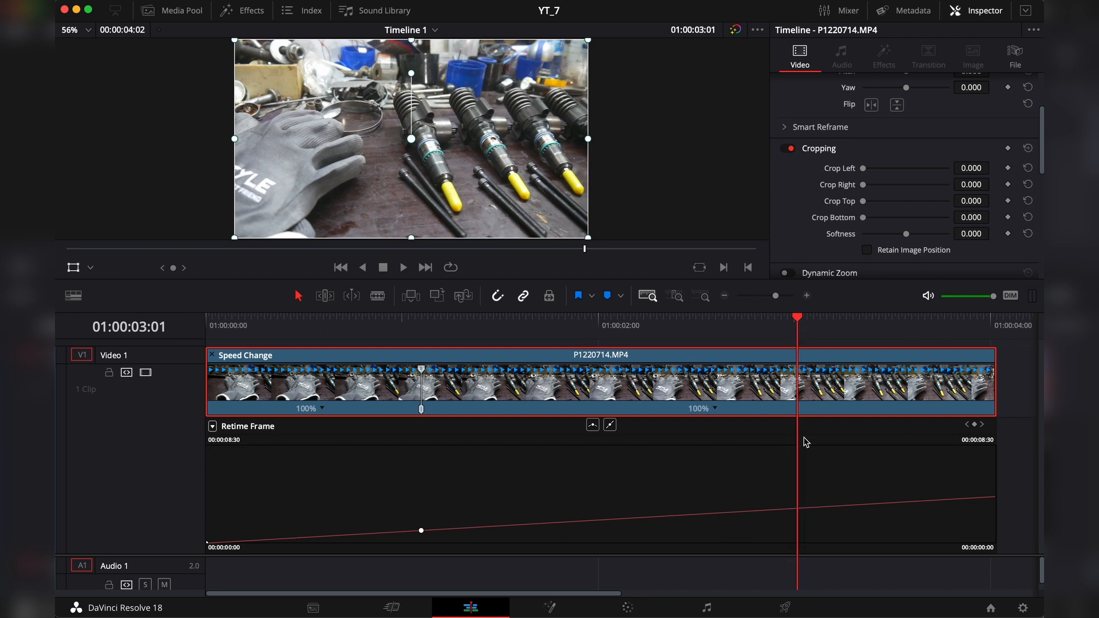
{"action": "left_click", "coordinate": [797, 508], "text": "alt"}
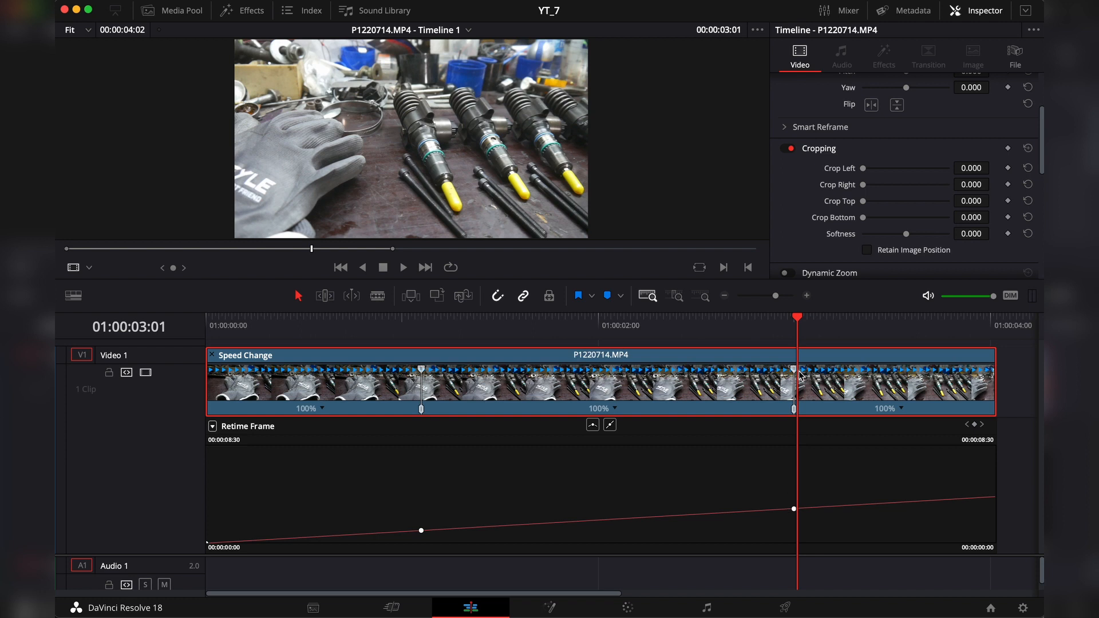
Step: Speed up the segment between the two curve points to 368% and place the playhead just before it at 01:00:01:01
{"action": "left_click_drag", "start_coordinate": [796, 371], "coordinate": [502, 374]}
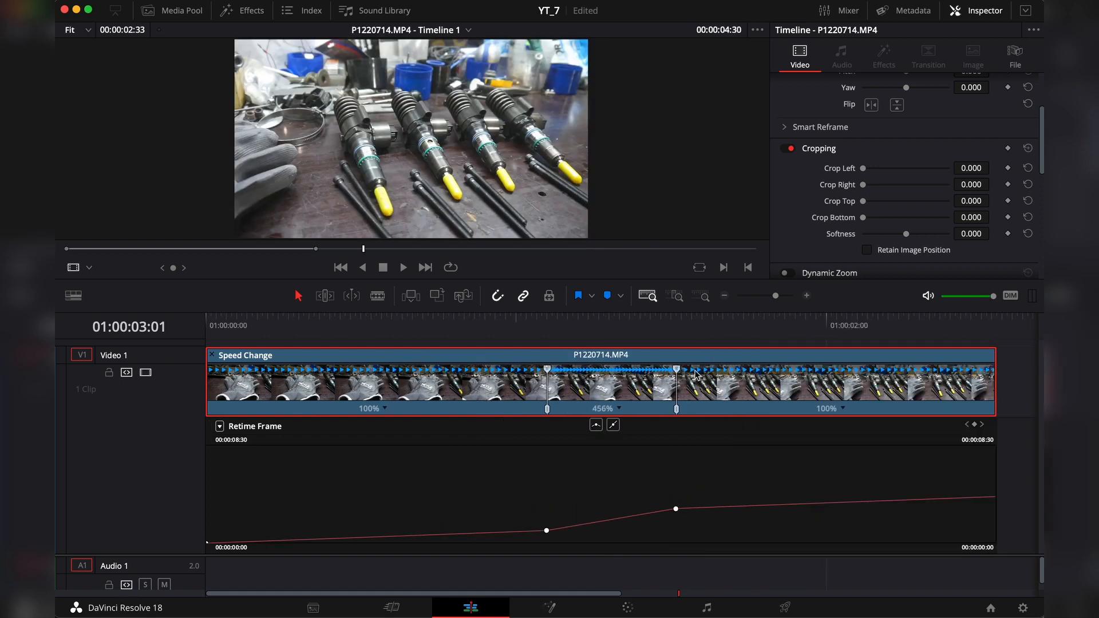
{"action": "left_click_drag", "start_coordinate": [677, 370], "coordinate": [714, 373]}
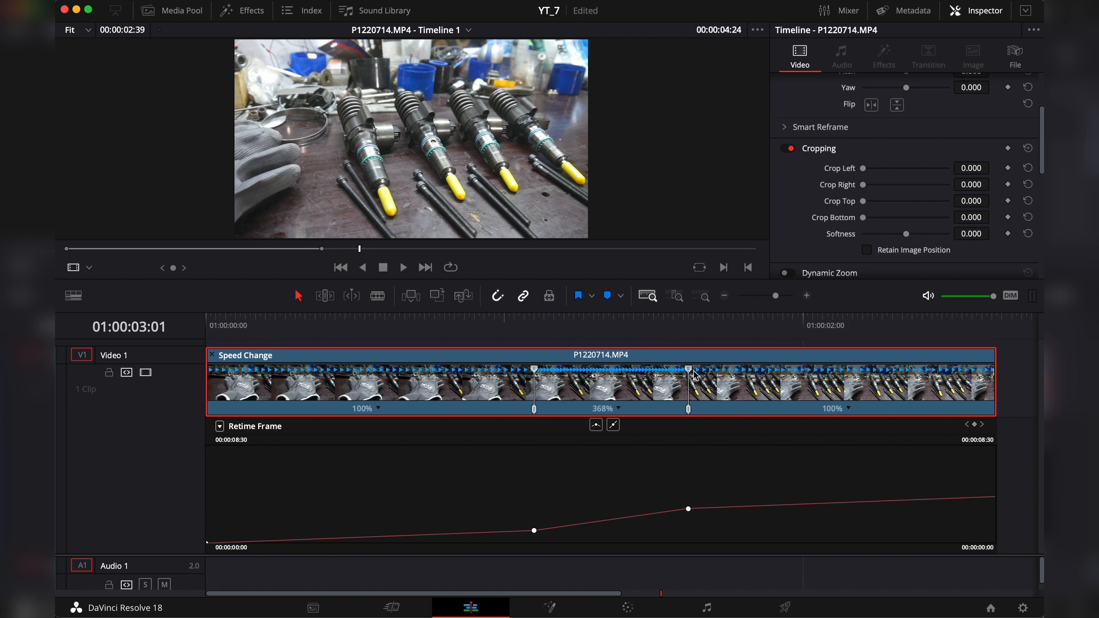
{"action": "left_click", "coordinate": [509, 324]}
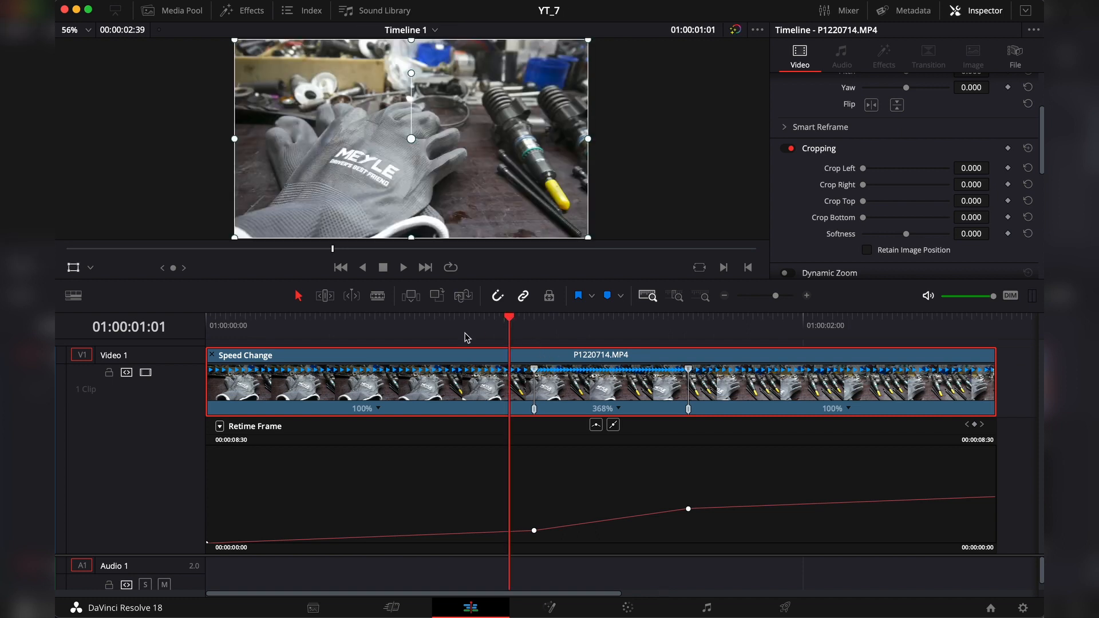
Step: Preview the speed change, smooth the first Retime Frame curve point and lengthen its handles for a more gradual ramp
{"action": "key", "text": "space"}
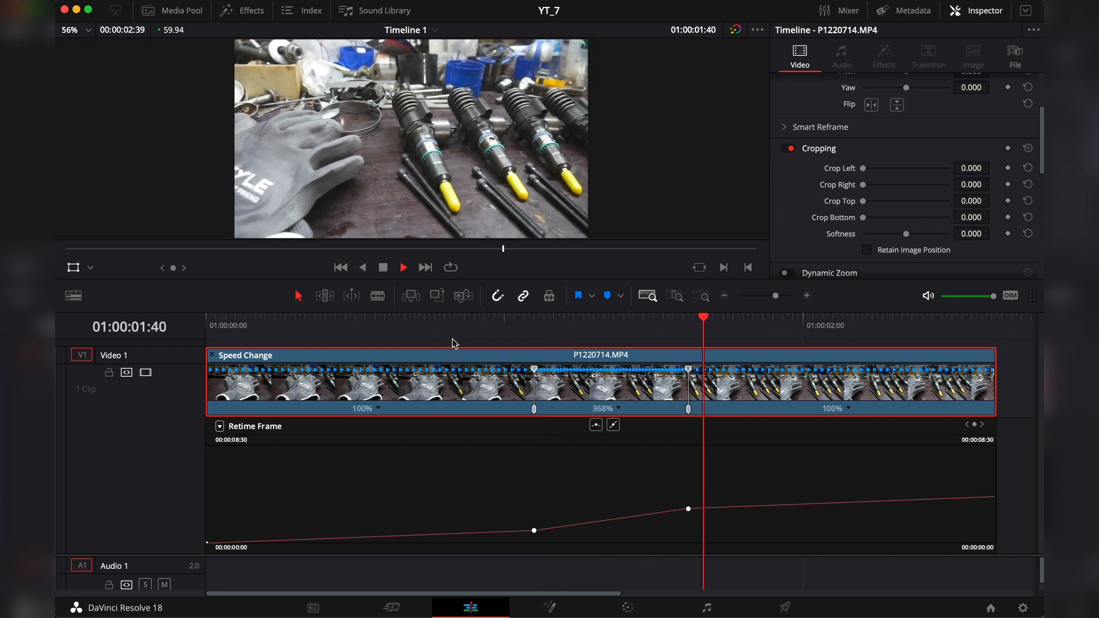
{"action": "key", "text": "space"}
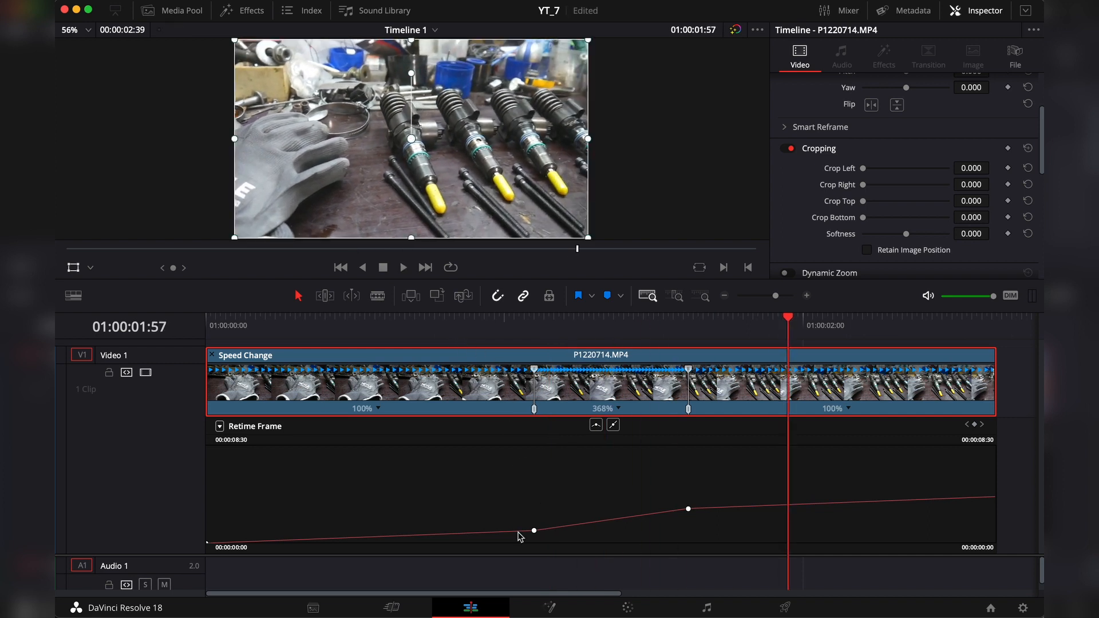
{"action": "left_click", "coordinate": [534, 530]}
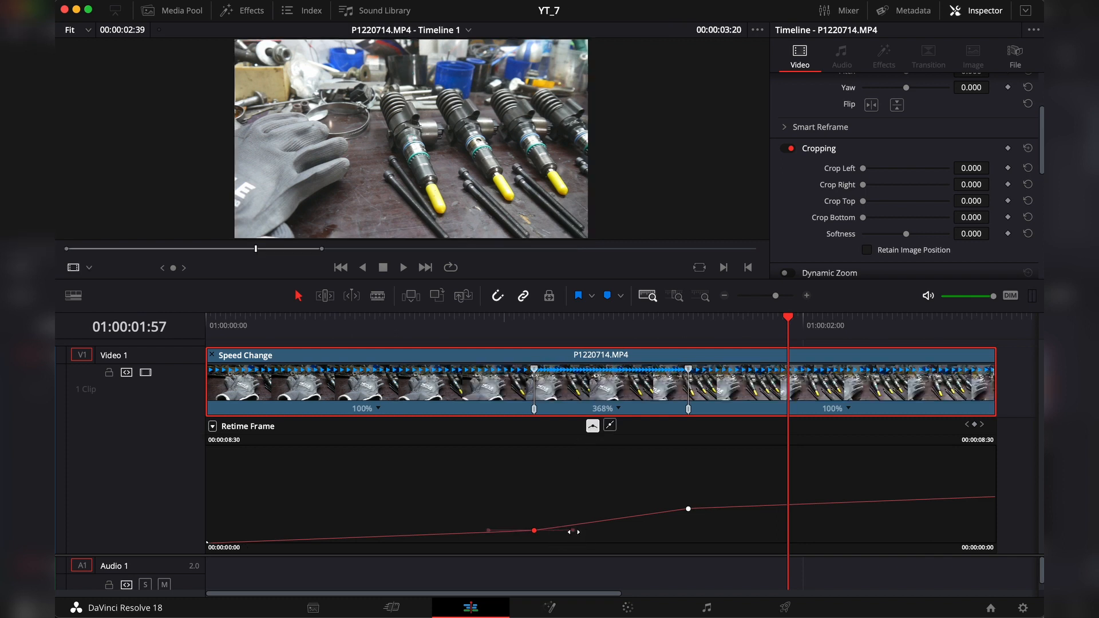
{"action": "left_click_drag", "start_coordinate": [573, 531], "coordinate": [550, 531]}
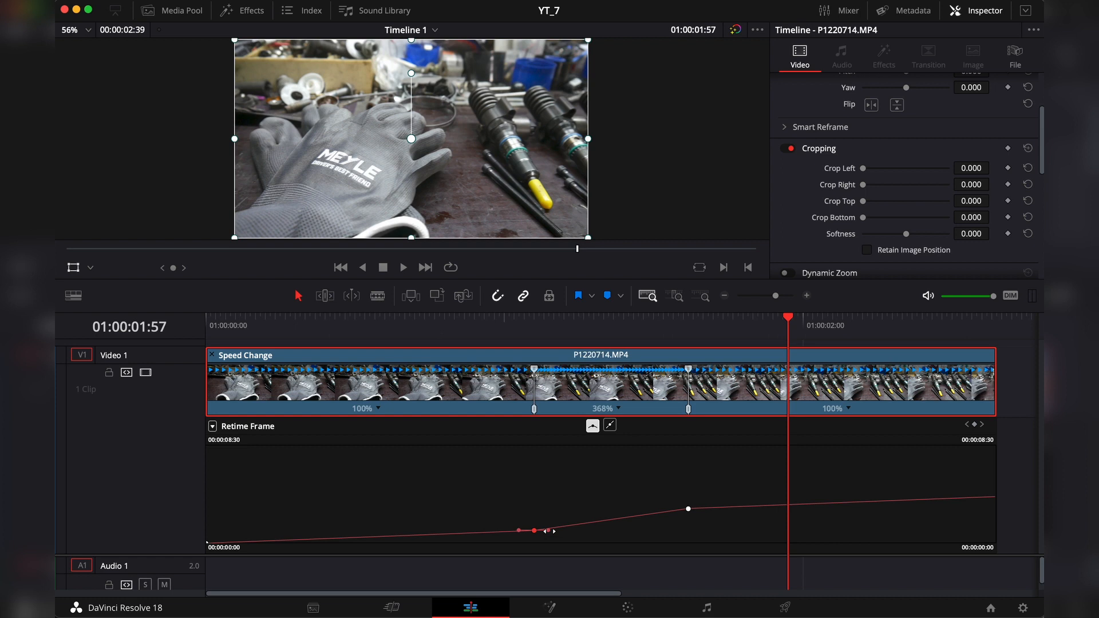
{"action": "left_click_drag", "start_coordinate": [549, 531], "coordinate": [590, 532]}
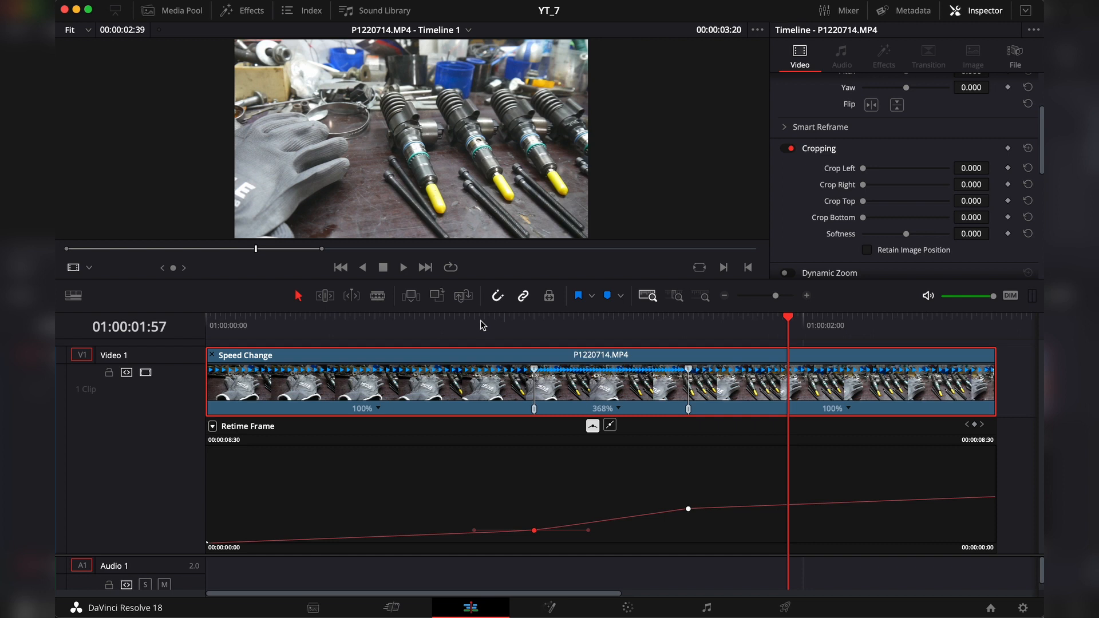
Step: Smooth the second Retime Frame curve point, lengthen its handles and play the ramp from before the fast segment
{"action": "left_click", "coordinate": [480, 320]}
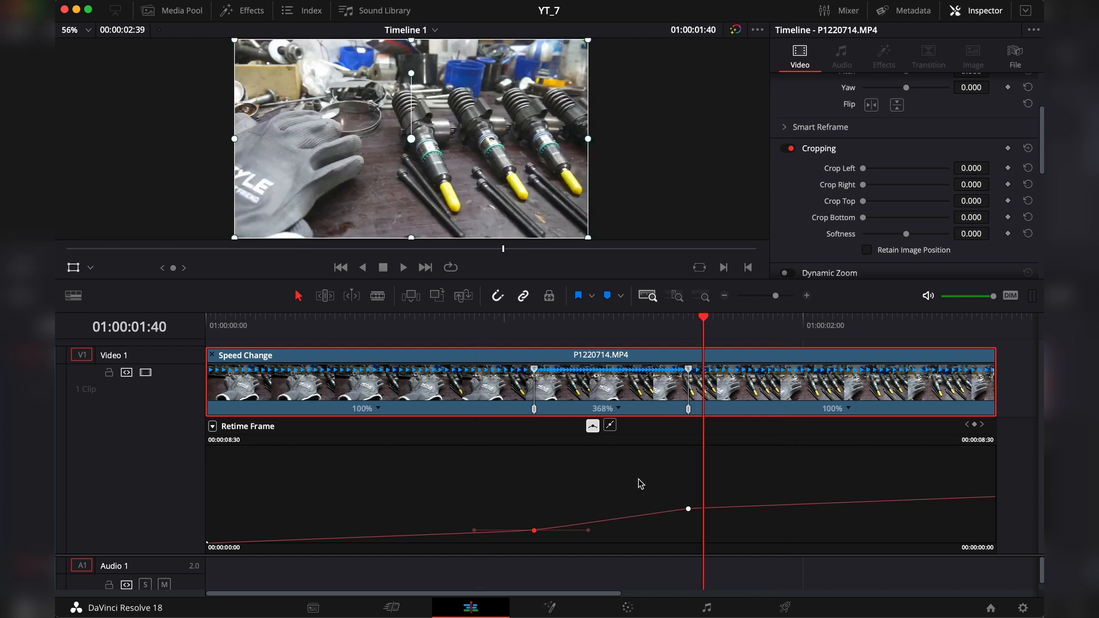
{"action": "left_click", "coordinate": [688, 509]}
{"action": "left_click", "coordinate": [592, 427]}
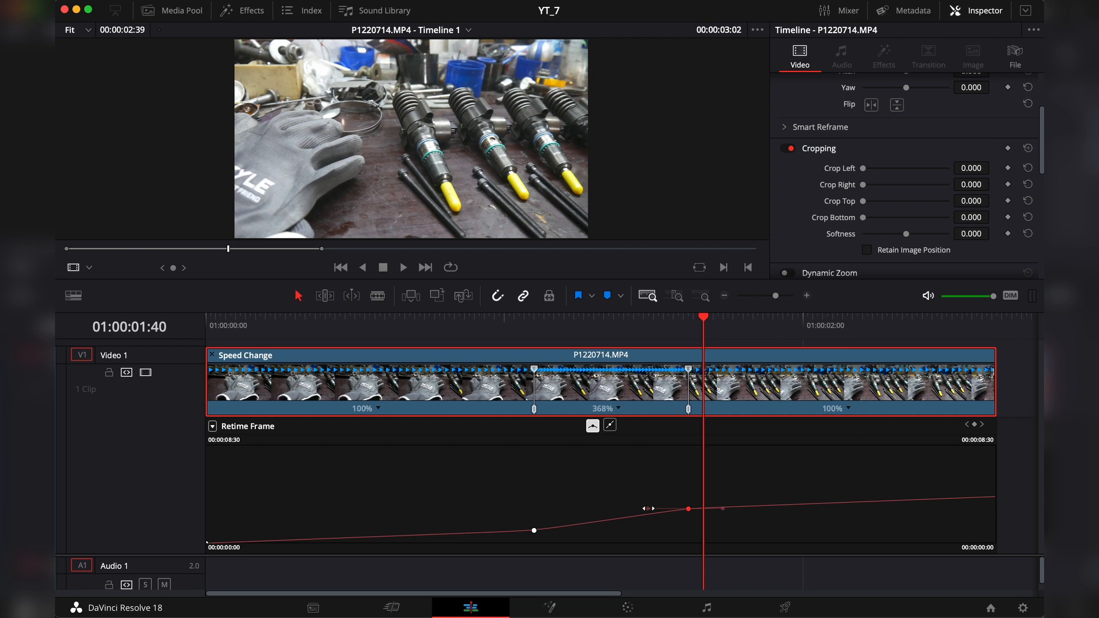
{"action": "left_click_drag", "start_coordinate": [647, 508], "coordinate": [624, 508]}
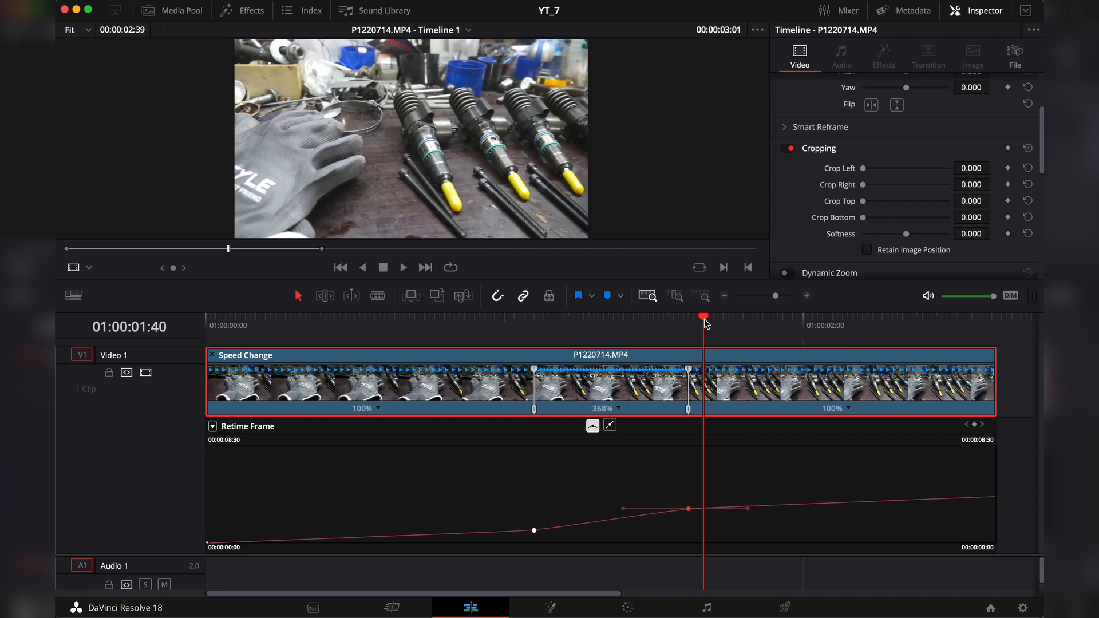
{"action": "left_click_drag", "start_coordinate": [704, 320], "coordinate": [465, 323]}
{"action": "key", "text": "space"}
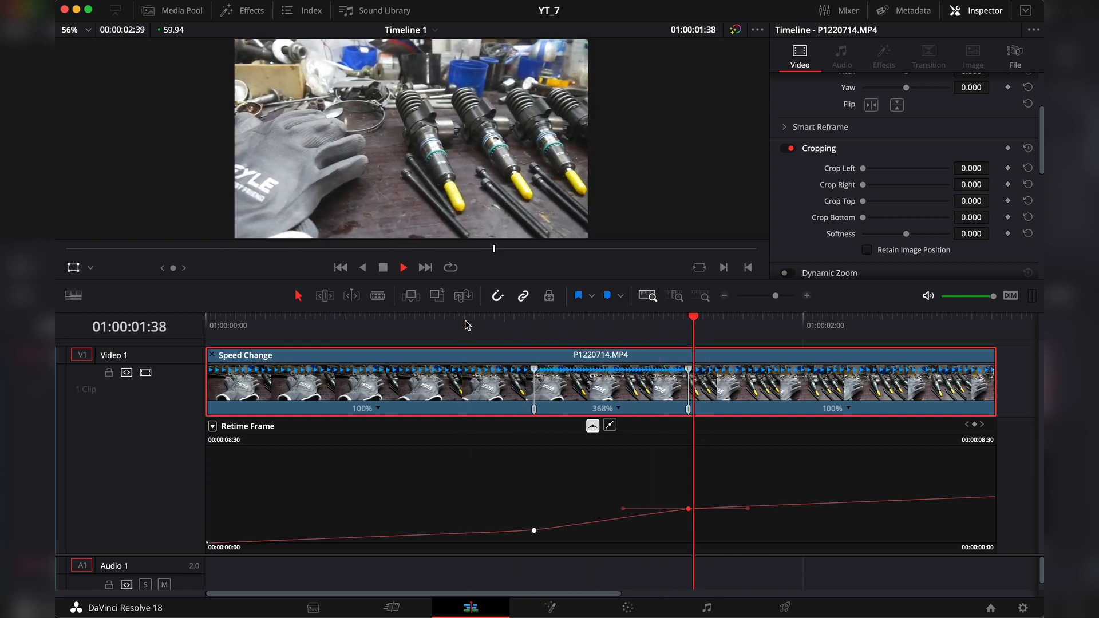
{"action": "key", "text": "space"}
Step: Shorten the handles of both curve points and replay the ramp from 01:00:00:51
{"action": "left_click_drag", "start_coordinate": [624, 508], "coordinate": [648, 508]}
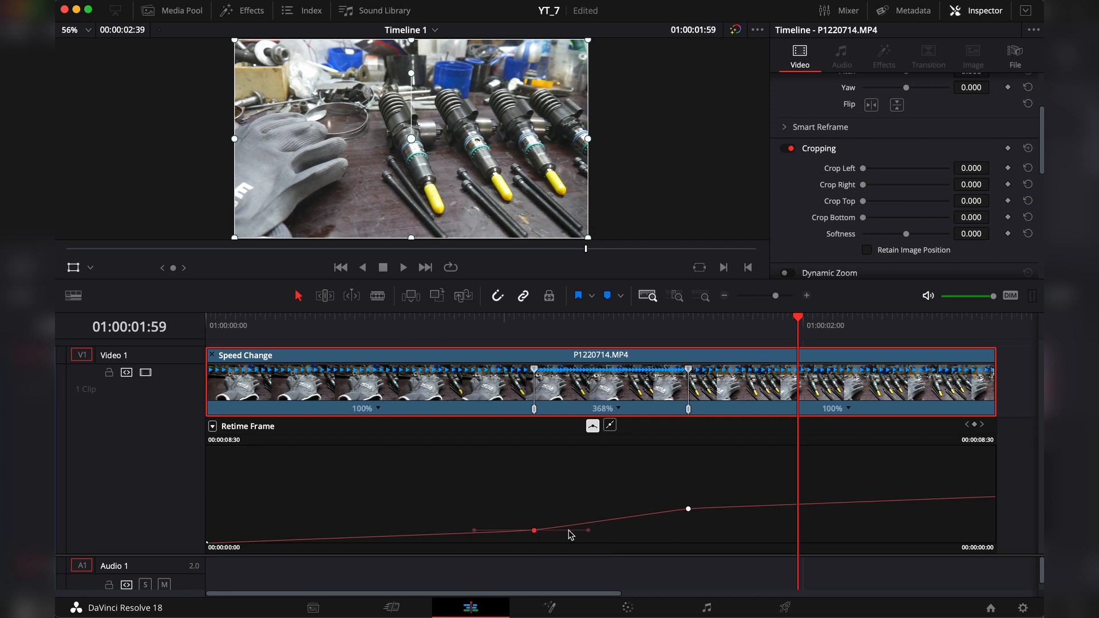
{"action": "left_click", "coordinate": [534, 531]}
{"action": "left_click", "coordinate": [459, 319]}
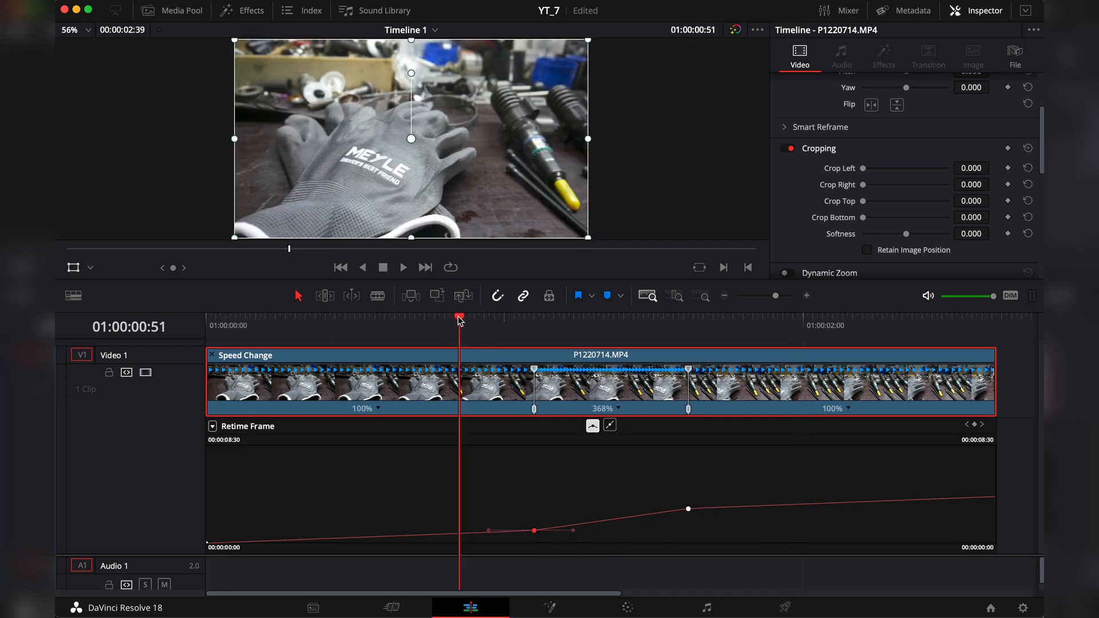
{"action": "key", "text": "space"}
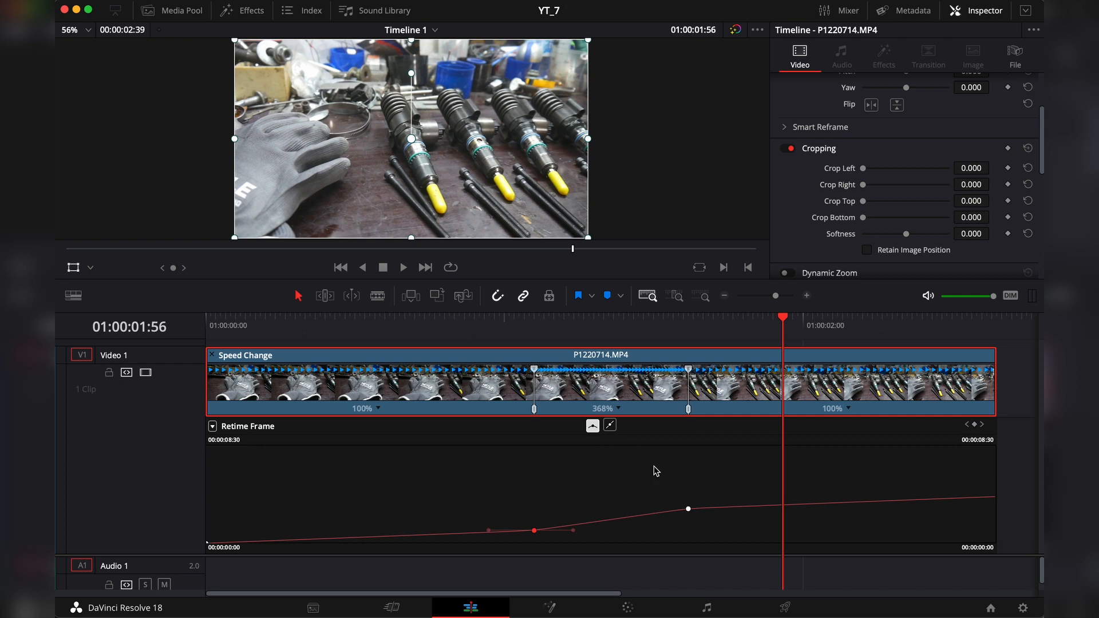
Step: Change the speed of the clip's first segment to 50% and play through the ramp
{"action": "left_click", "coordinate": [415, 325]}
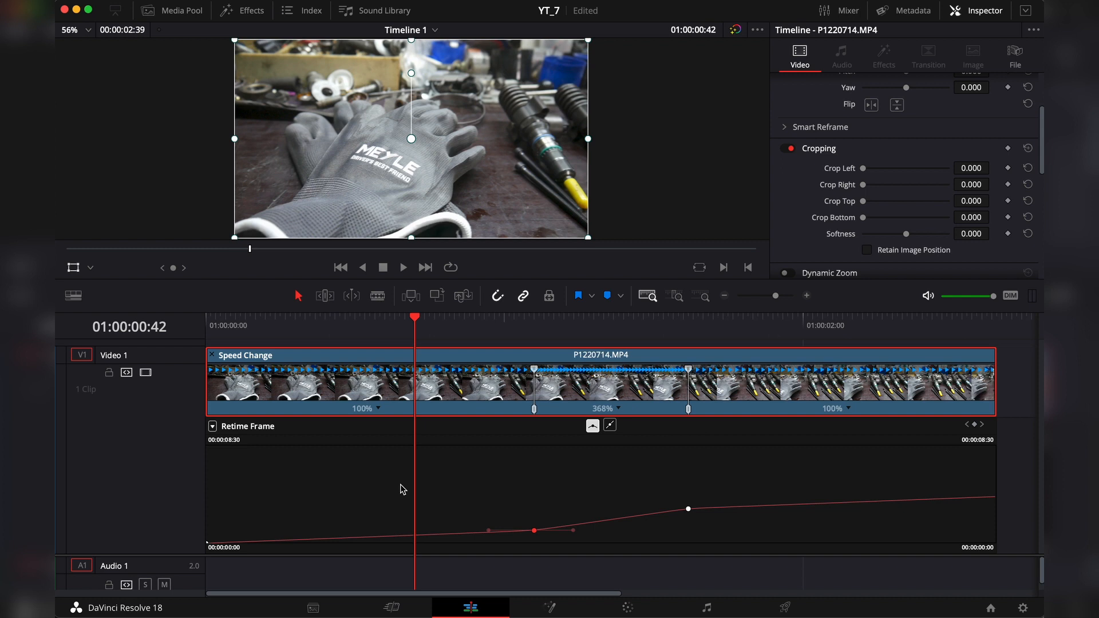
{"action": "left_click", "coordinate": [379, 409]}
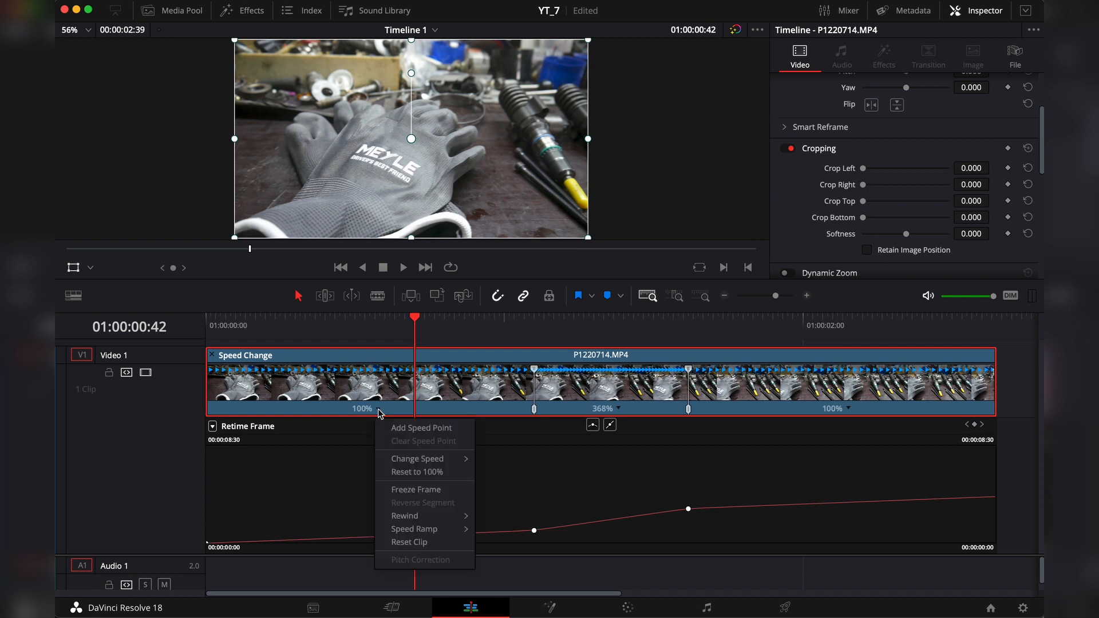
{"action": "mouse_move", "coordinate": [392, 458]}
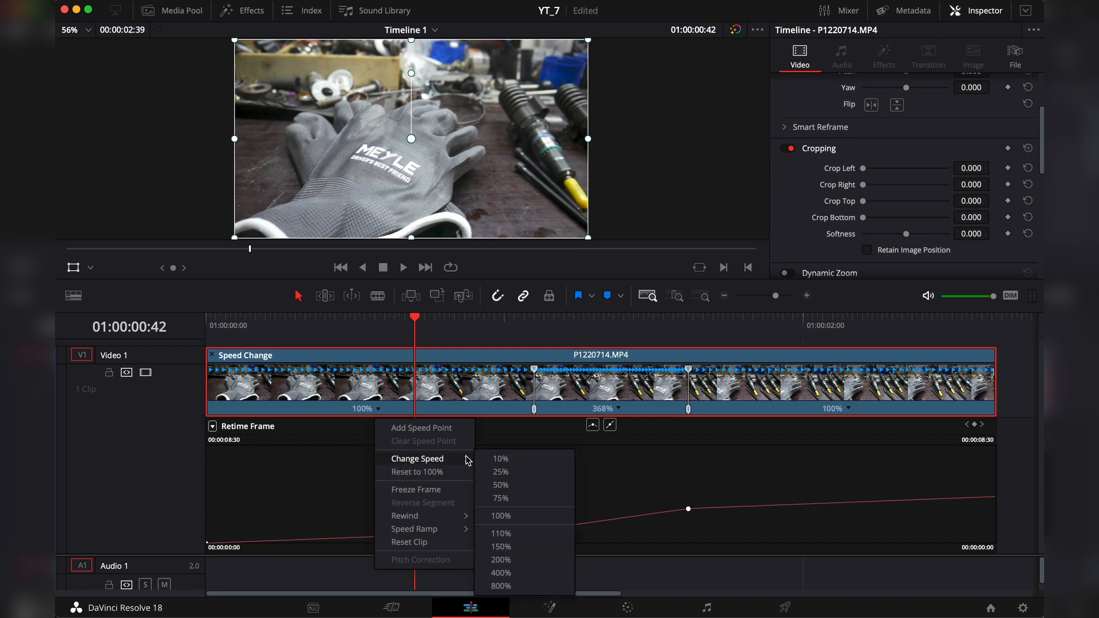
{"action": "left_click", "coordinate": [539, 491]}
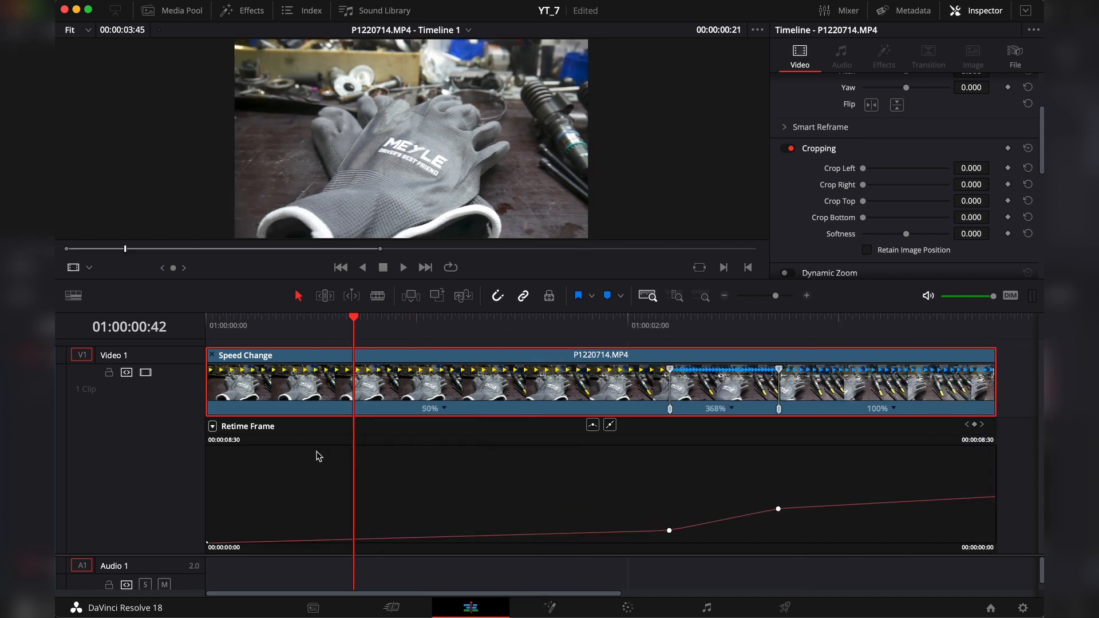
{"action": "left_click_drag", "start_coordinate": [354, 320], "coordinate": [445, 342]}
{"action": "key", "text": "space"}
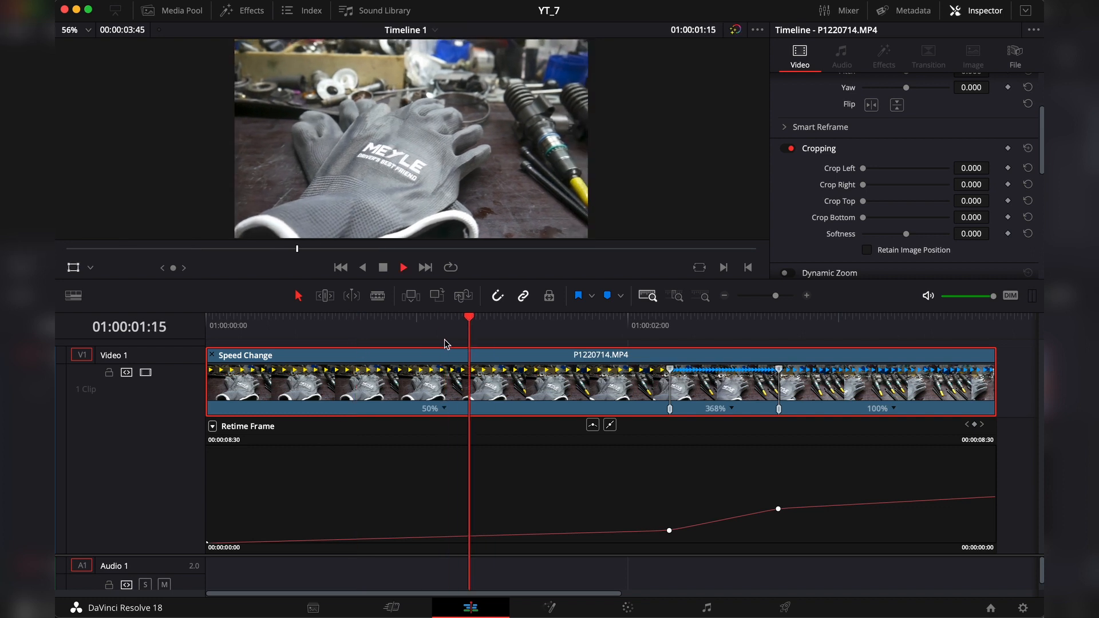
{"action": "key", "text": "space"}
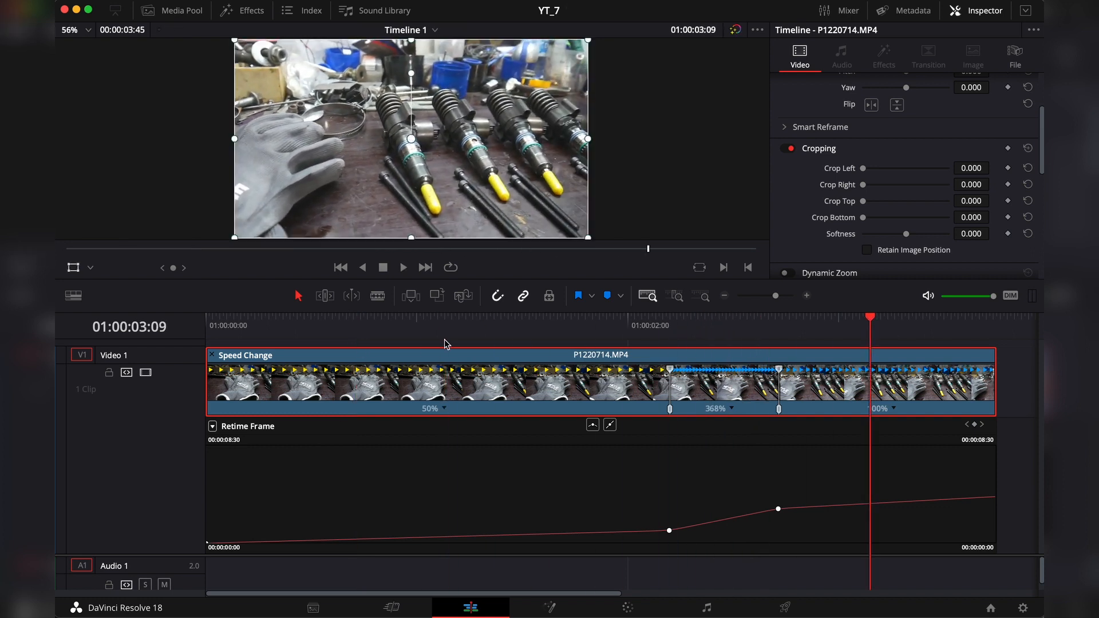
Step: Change the speed of the clip's last segment to 50% and reopen that segment's speed options
{"action": "left_click", "coordinate": [894, 409]}
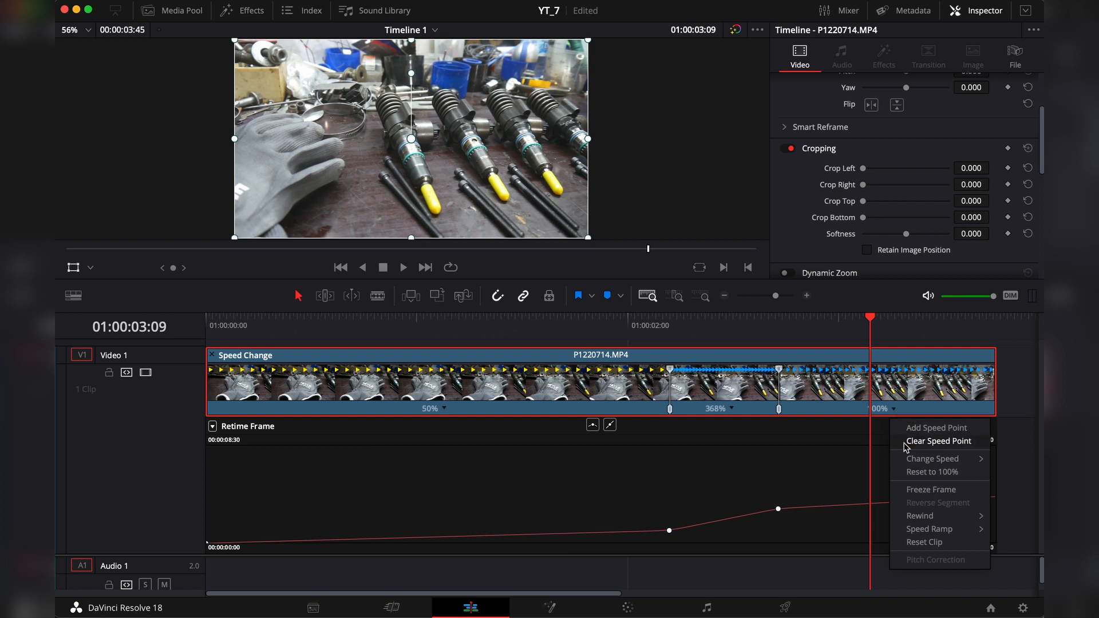
{"action": "mouse_move", "coordinate": [927, 459]}
{"action": "left_click", "coordinate": [853, 485]}
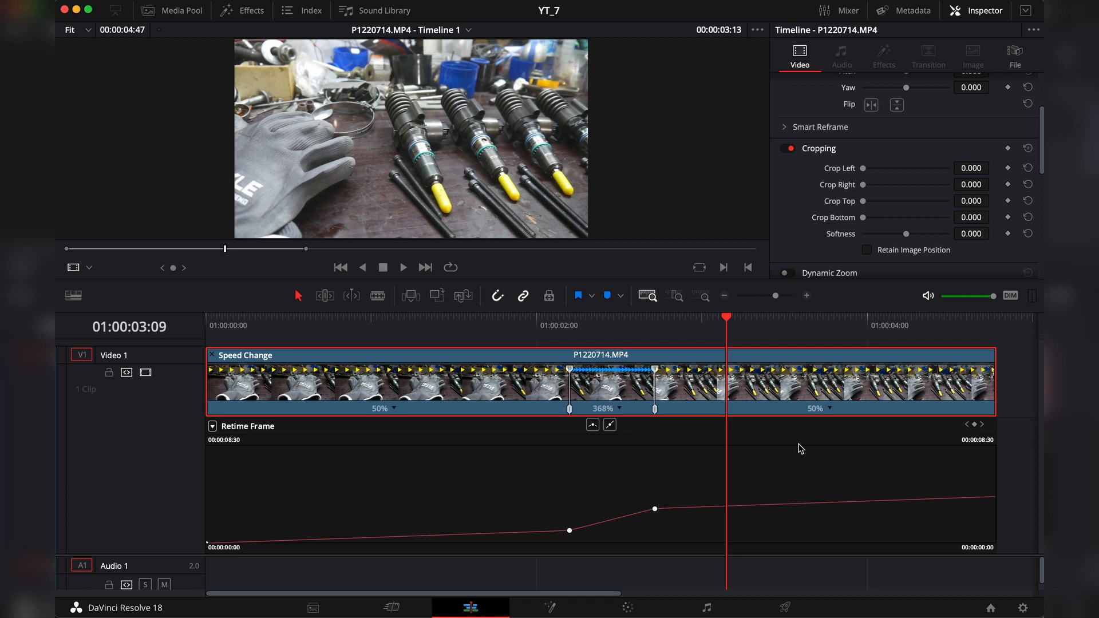
{"action": "left_click", "coordinate": [833, 409]}
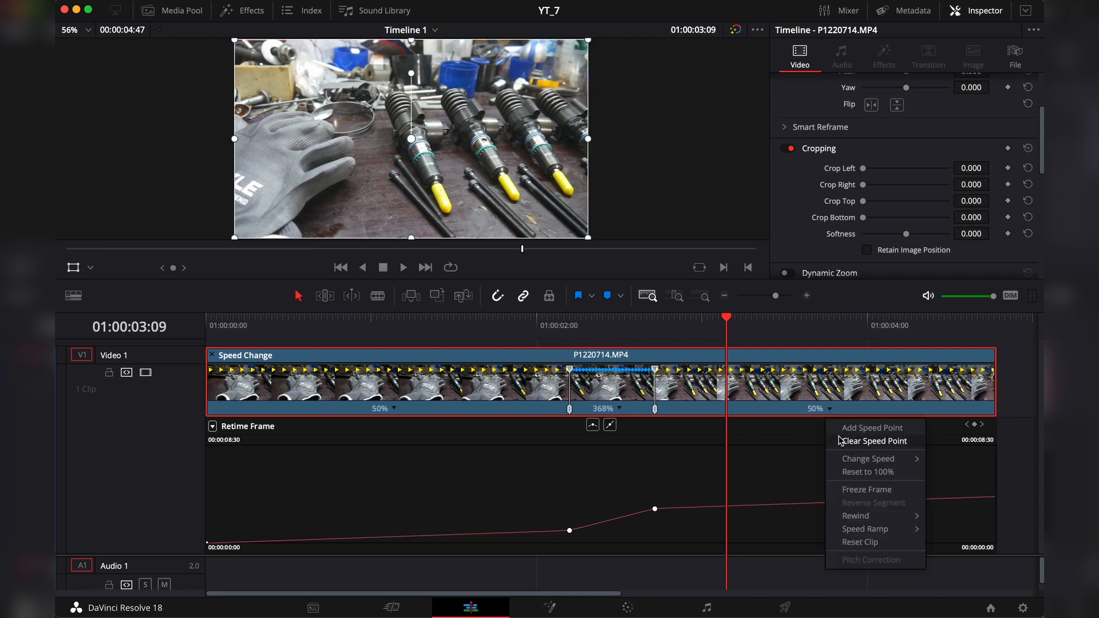
{"action": "mouse_move", "coordinate": [847, 463]}
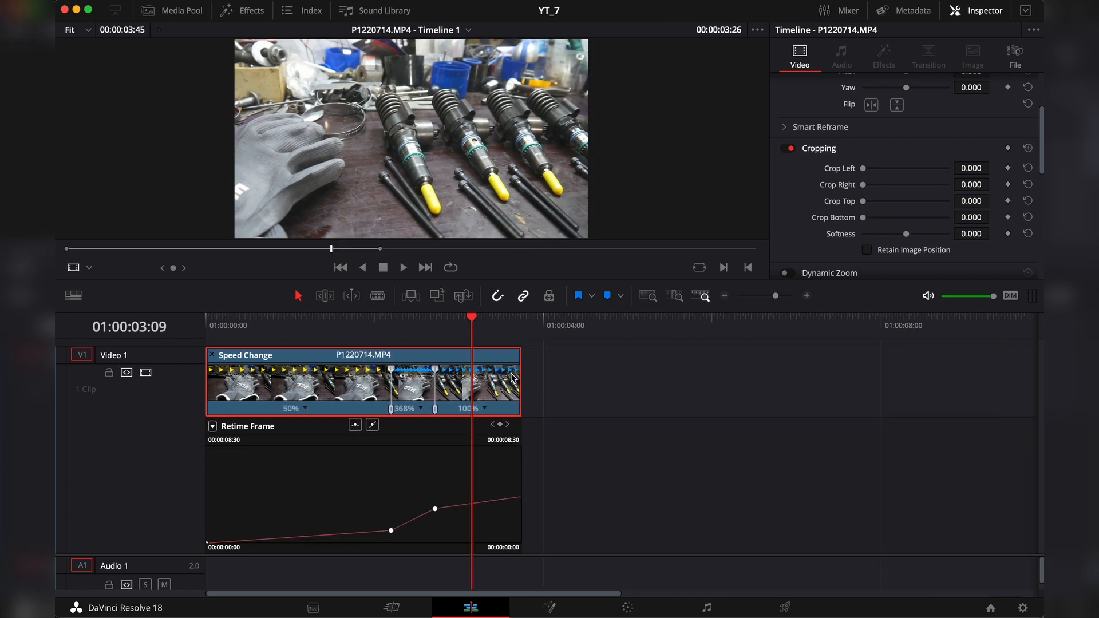
Step: Stretch the end of the retimed clip until its last segment runs at 50%, and review the ramp
{"action": "left_click_drag", "start_coordinate": [519, 351], "coordinate": [608, 352]}
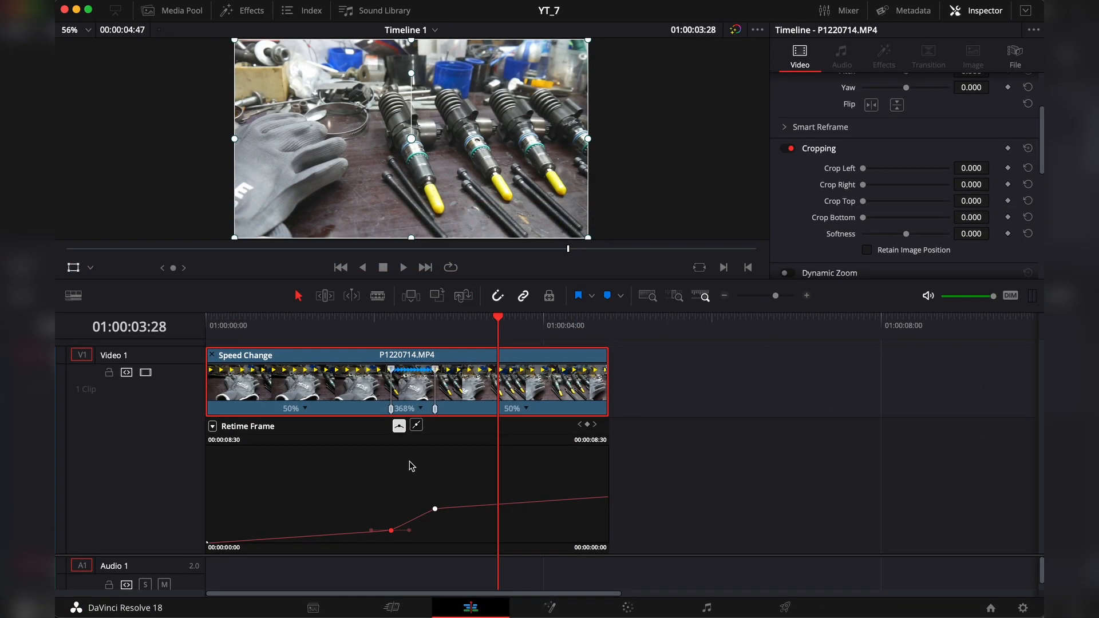
{"action": "left_click_drag", "start_coordinate": [347, 325], "coordinate": [489, 345]}
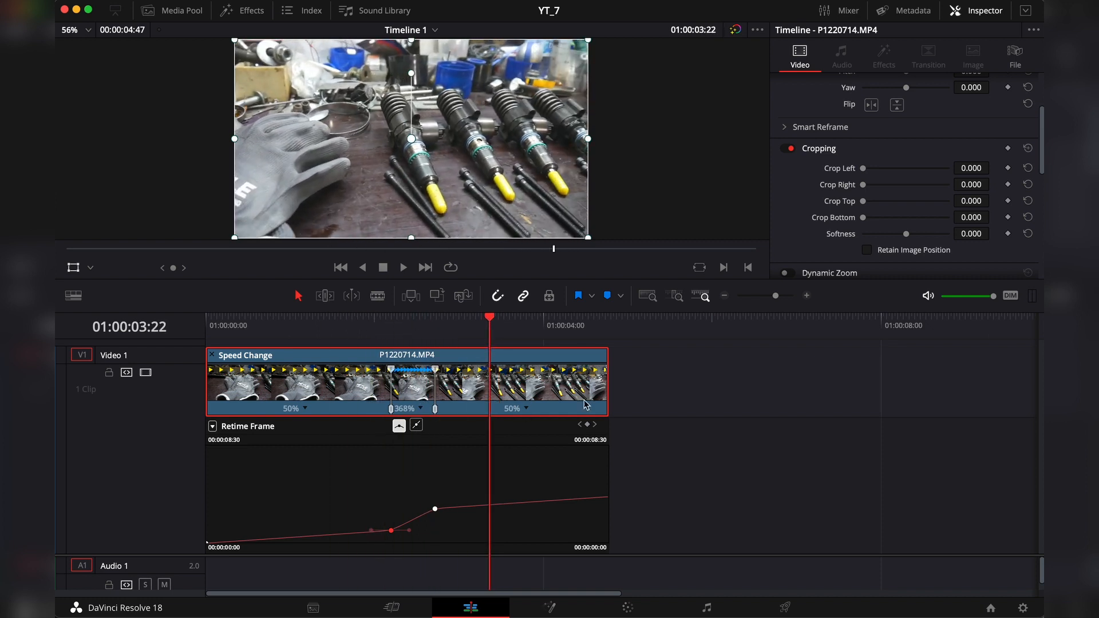
Step: Stabilize the clip in Perspective mode with a cropping ratio of 0.433 and a smooth value of 0.427
{"action": "scroll", "coordinate": [880, 223], "scroll_direction": "down", "scroll_amount": 6}
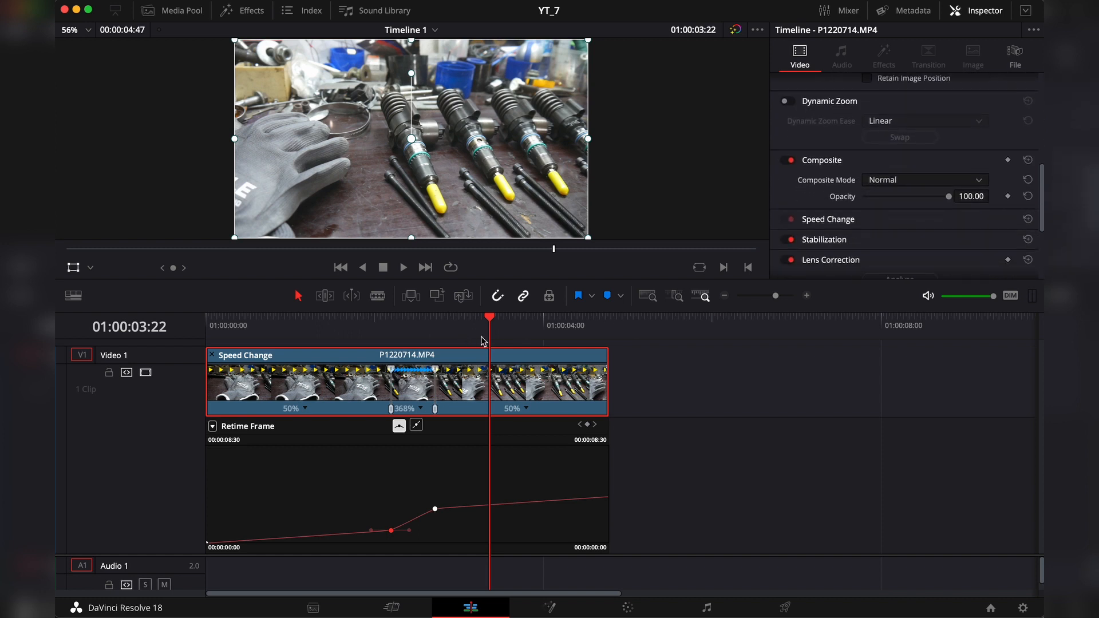
{"action": "left_click", "coordinate": [875, 239]}
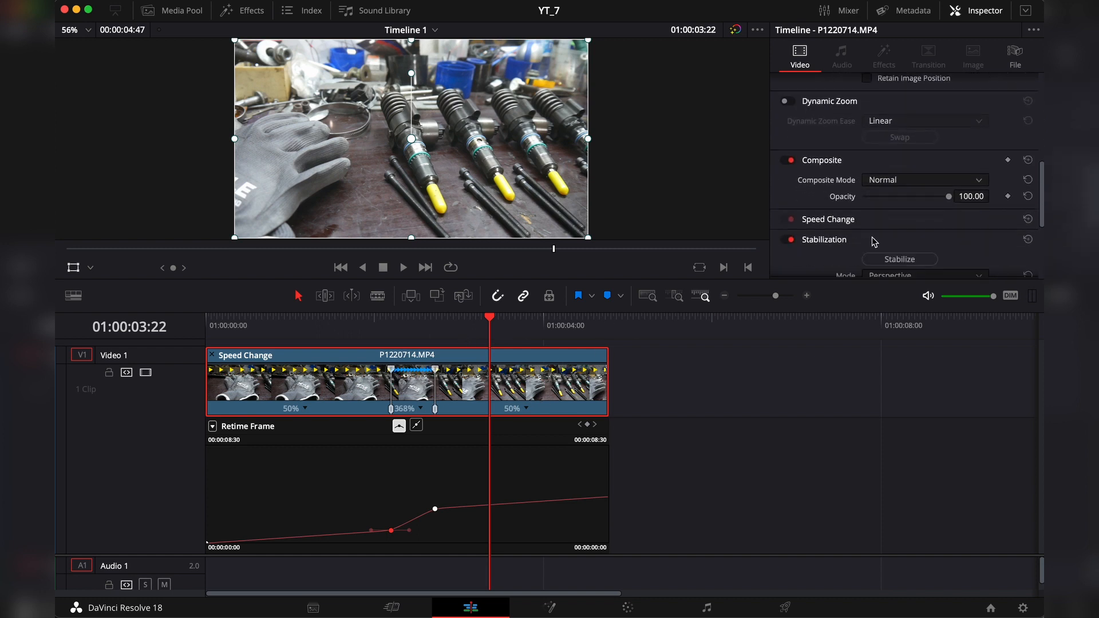
{"action": "scroll", "coordinate": [872, 242], "scroll_direction": "down", "scroll_amount": 3}
{"action": "scroll", "coordinate": [801, 190], "scroll_direction": "down", "scroll_amount": 2}
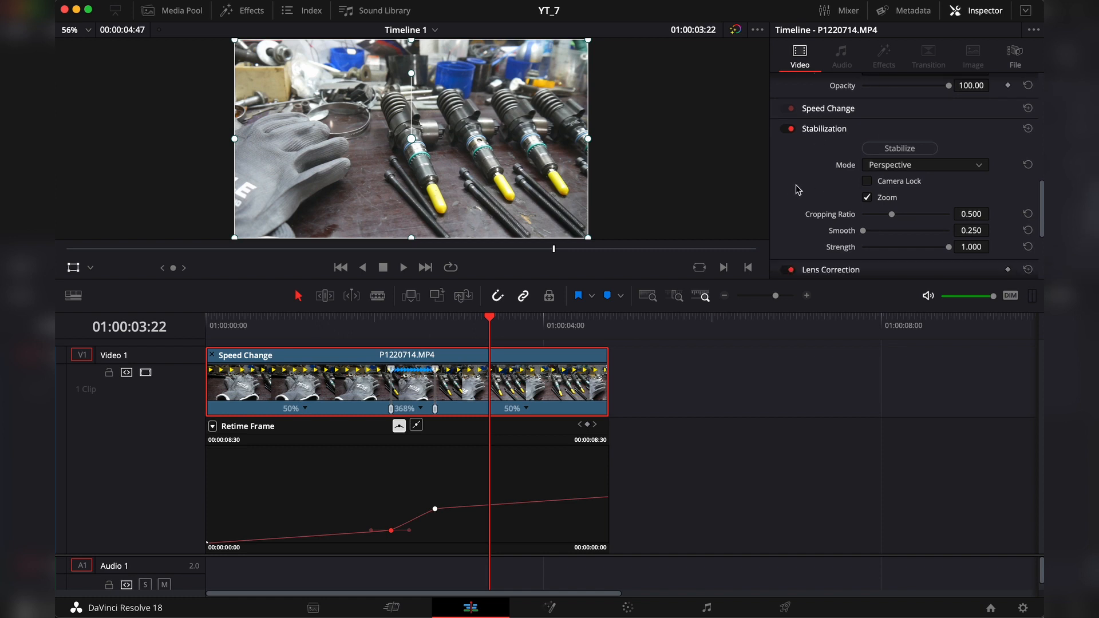
{"action": "left_click_drag", "start_coordinate": [864, 196], "coordinate": [884, 182]}
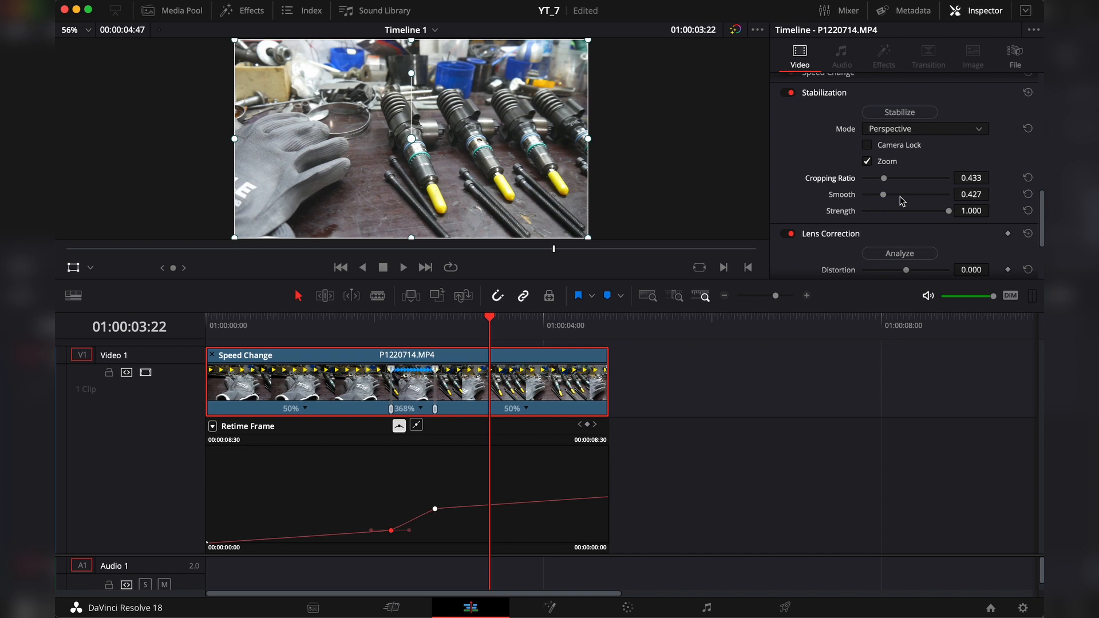
{"action": "left_click", "coordinate": [914, 115]}
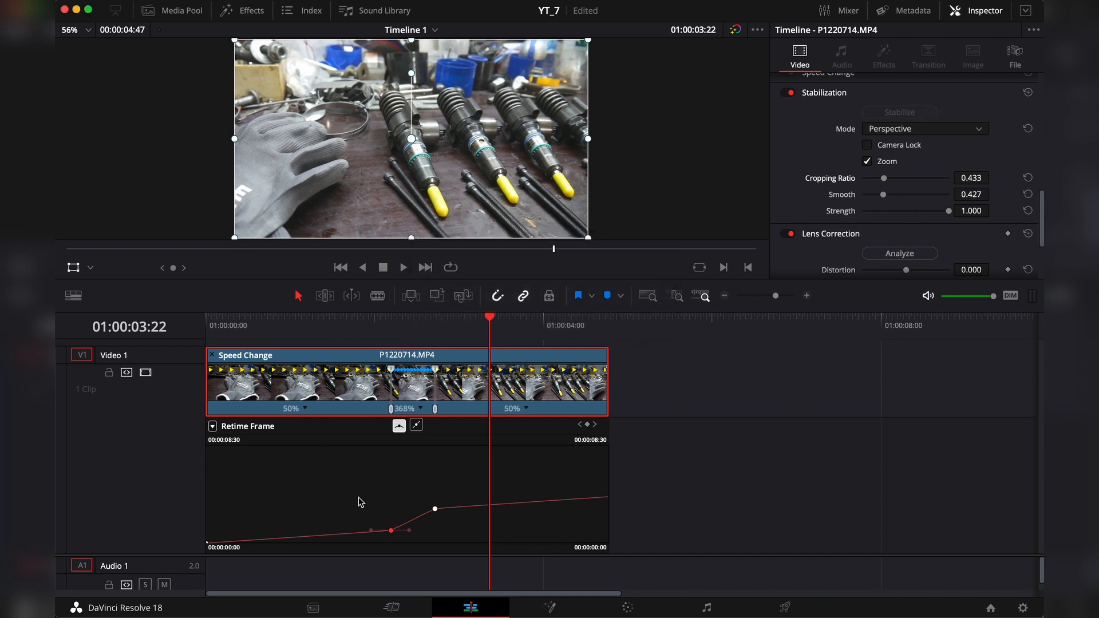
Step: Play the stabilized clip across the fast segment and the slow ending to check the motion
{"action": "left_click_drag", "start_coordinate": [360, 324], "coordinate": [343, 324]}
{"action": "key", "text": "space"}
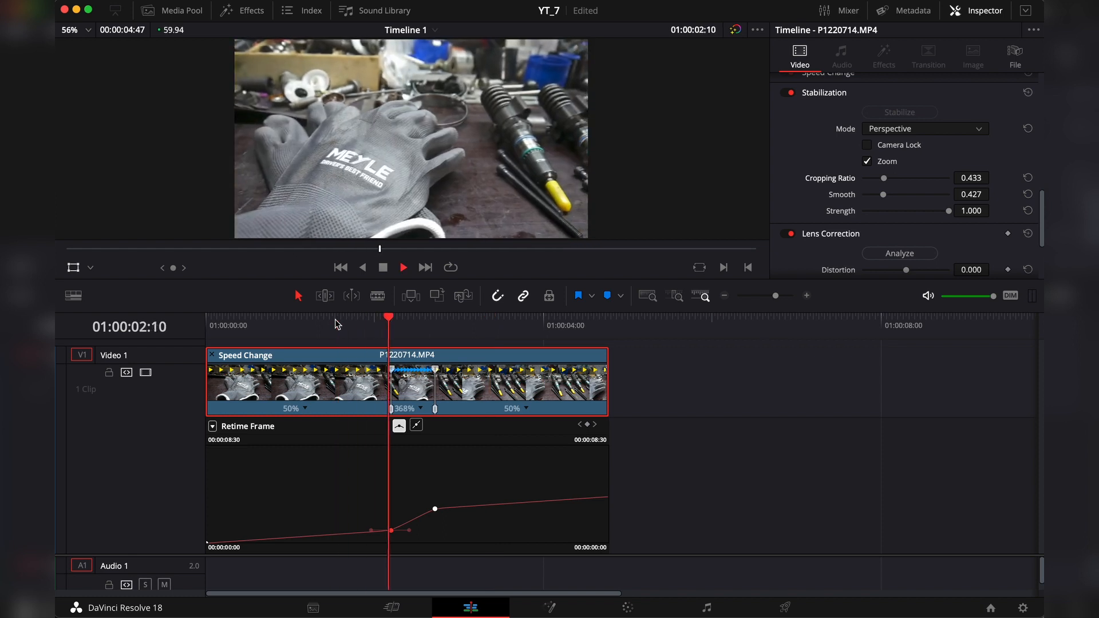
{"action": "key", "text": "space"}
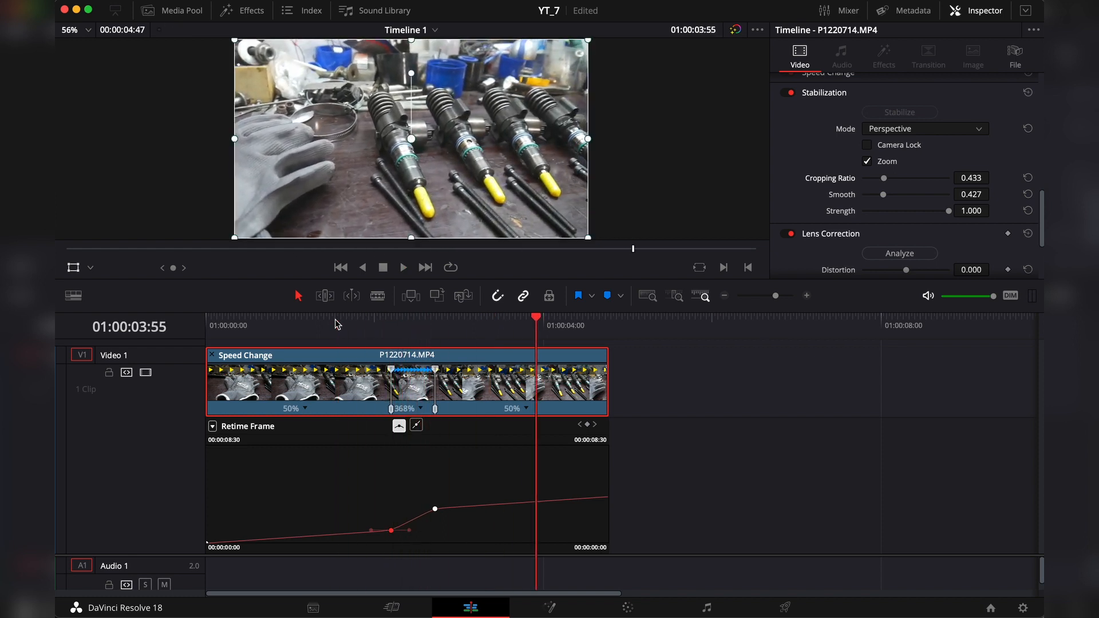
{"action": "left_click", "coordinate": [500, 321]}
{"action": "key", "text": "space"}
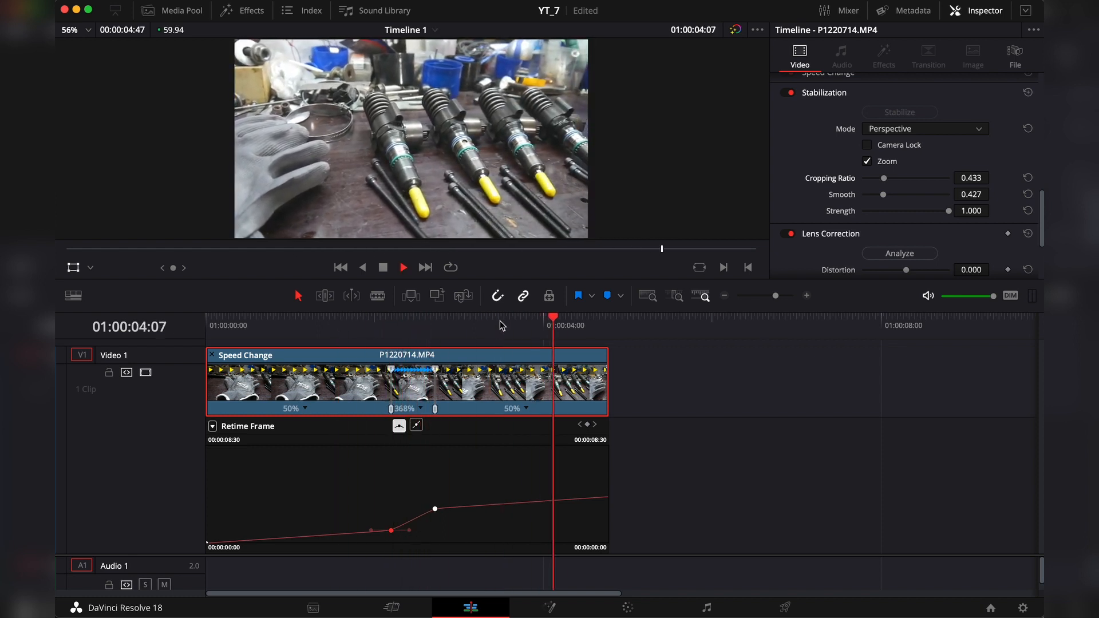
{"action": "key", "text": "space"}
{"action": "left_click_drag", "start_coordinate": [381, 324], "coordinate": [346, 324]}
{"action": "key", "text": "space"}
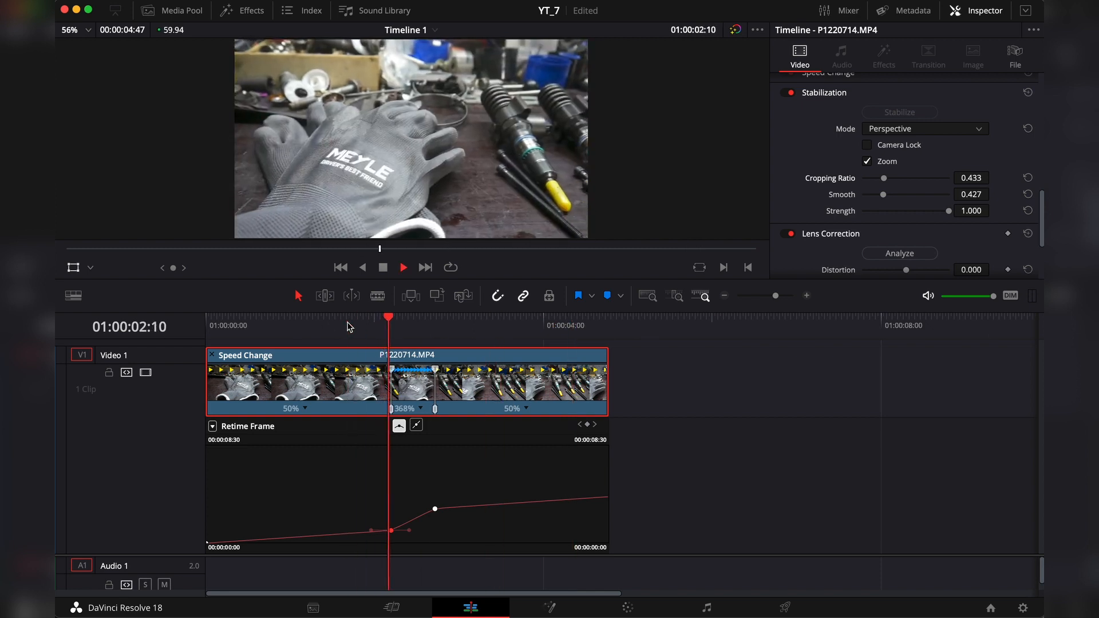
{"action": "key", "text": "space"}
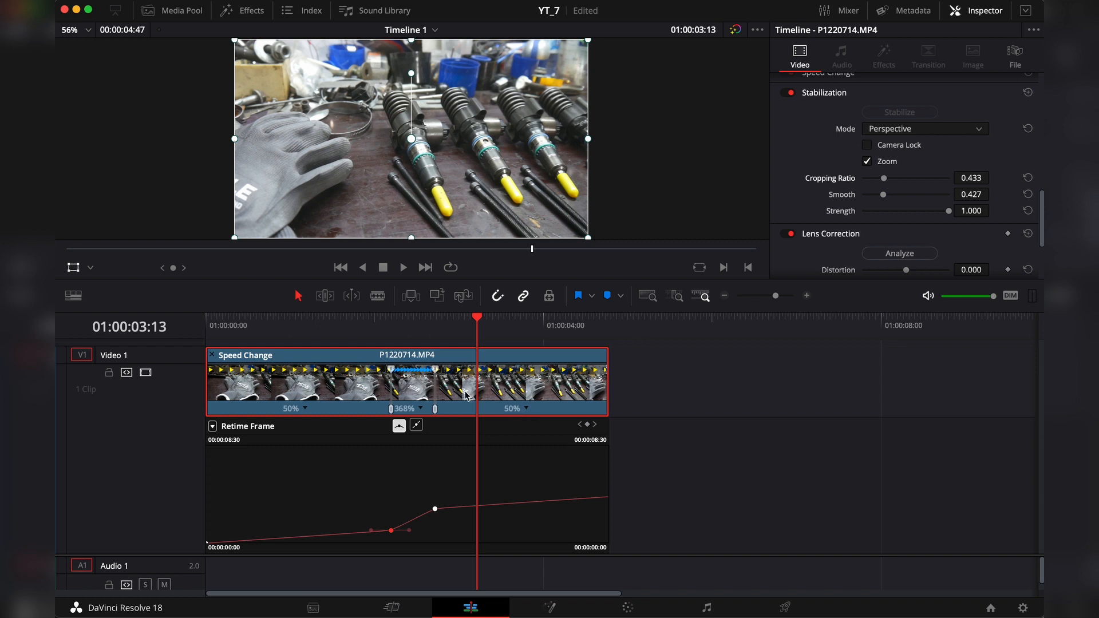
{"action": "left_click", "coordinate": [181, 12]}
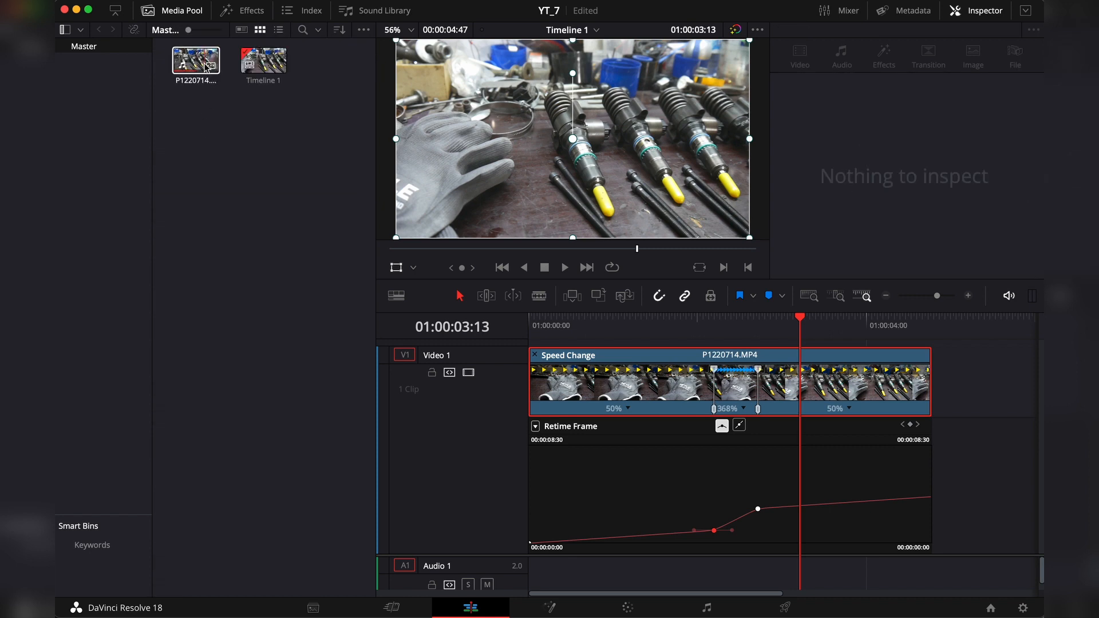
{"action": "mouse_move", "coordinate": [214, 69]}
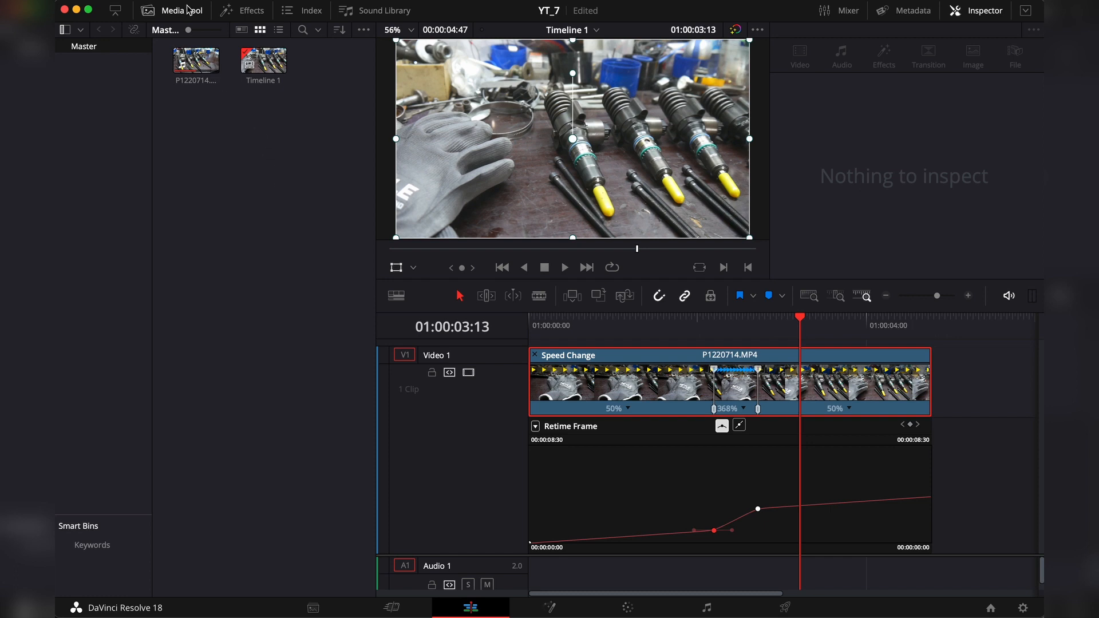
{"action": "left_click", "coordinate": [147, 9]}
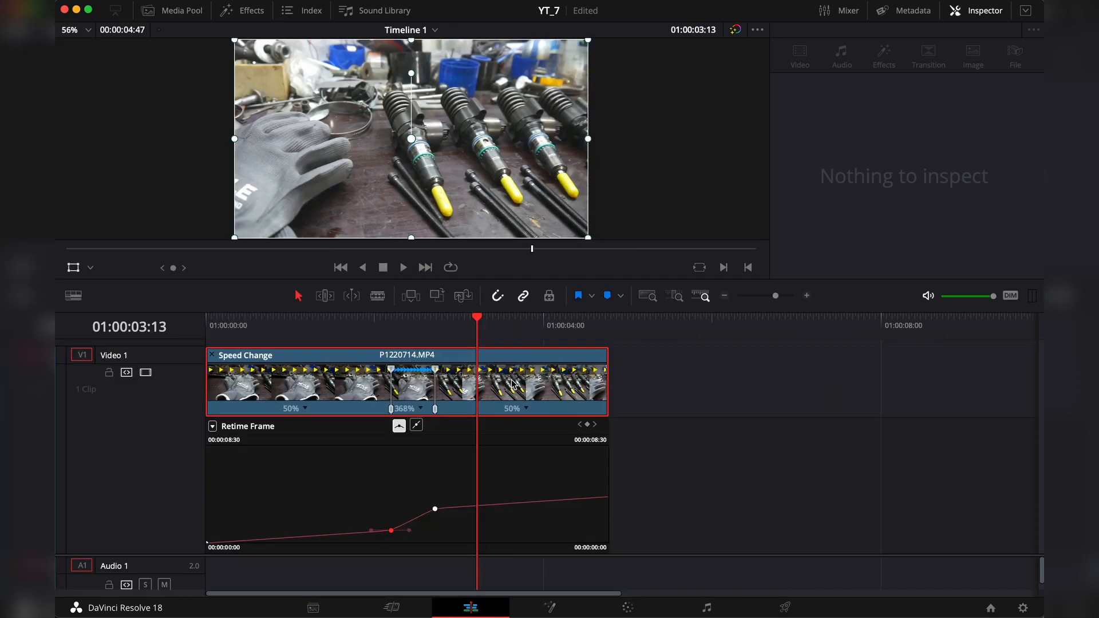
Step: Stretch the end of the retimed clip until its last segment runs at 36%, and play the slower ending
{"action": "left_click", "coordinate": [576, 402]}
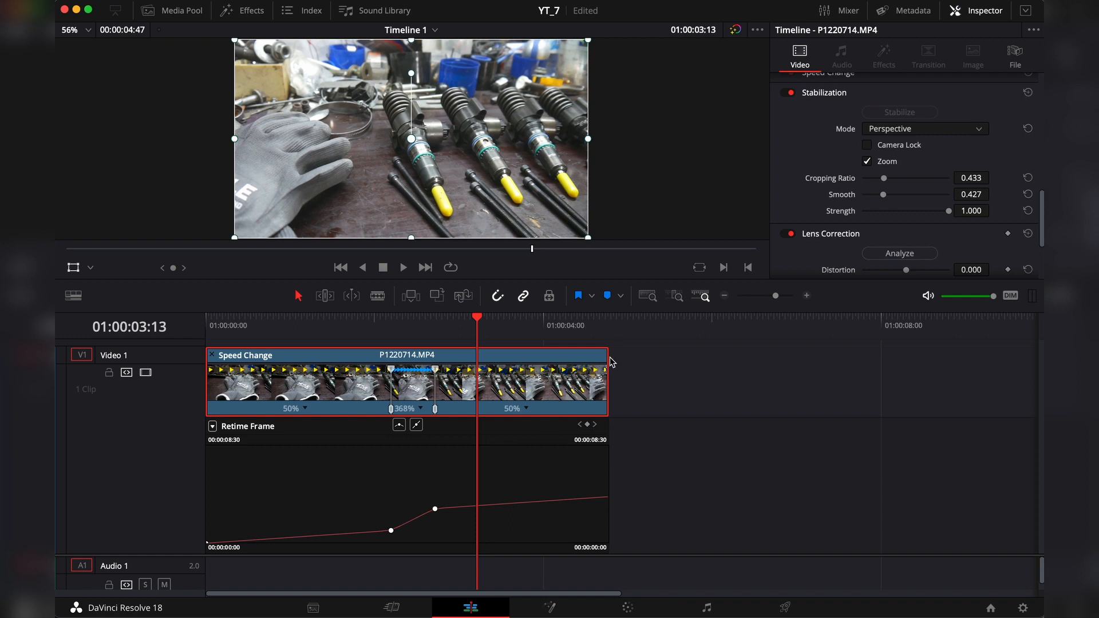
{"action": "left_click_drag", "start_coordinate": [609, 354], "coordinate": [677, 345]}
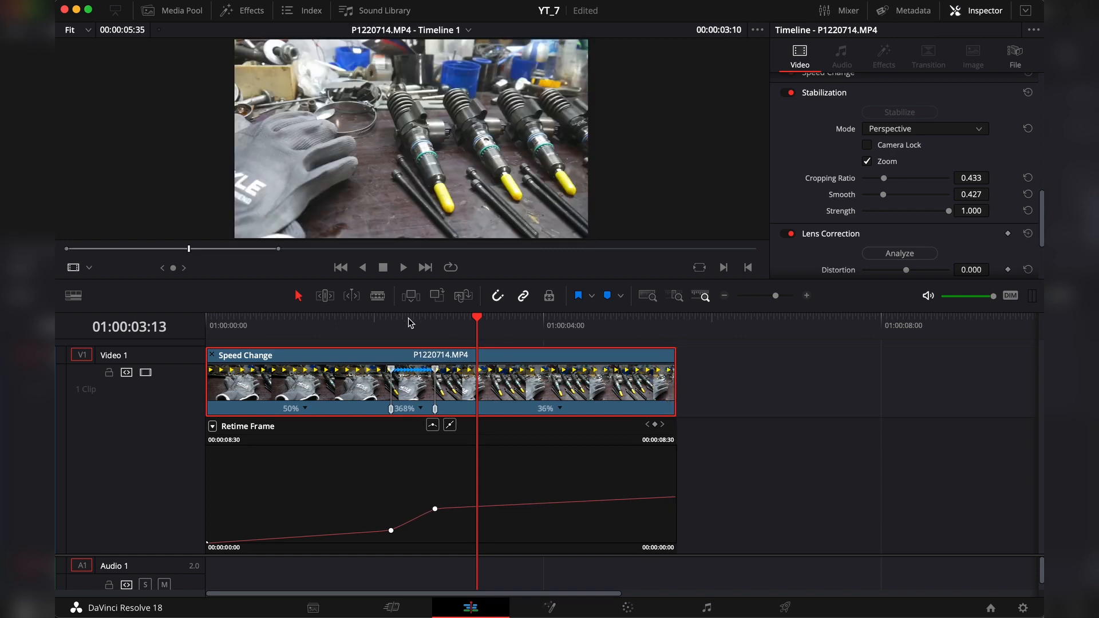
{"action": "left_click", "coordinate": [410, 323]}
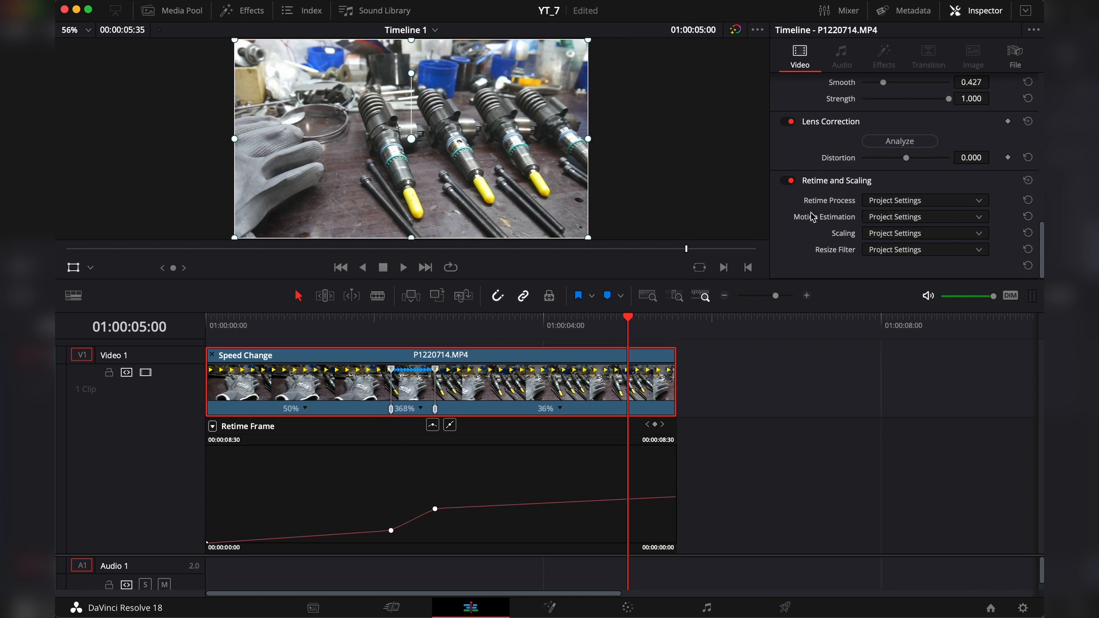
Step: Set the clip's retime process to Optical Flow and play the speed ramp from the fast segment and from the slow opening
{"action": "left_click", "coordinate": [946, 202]}
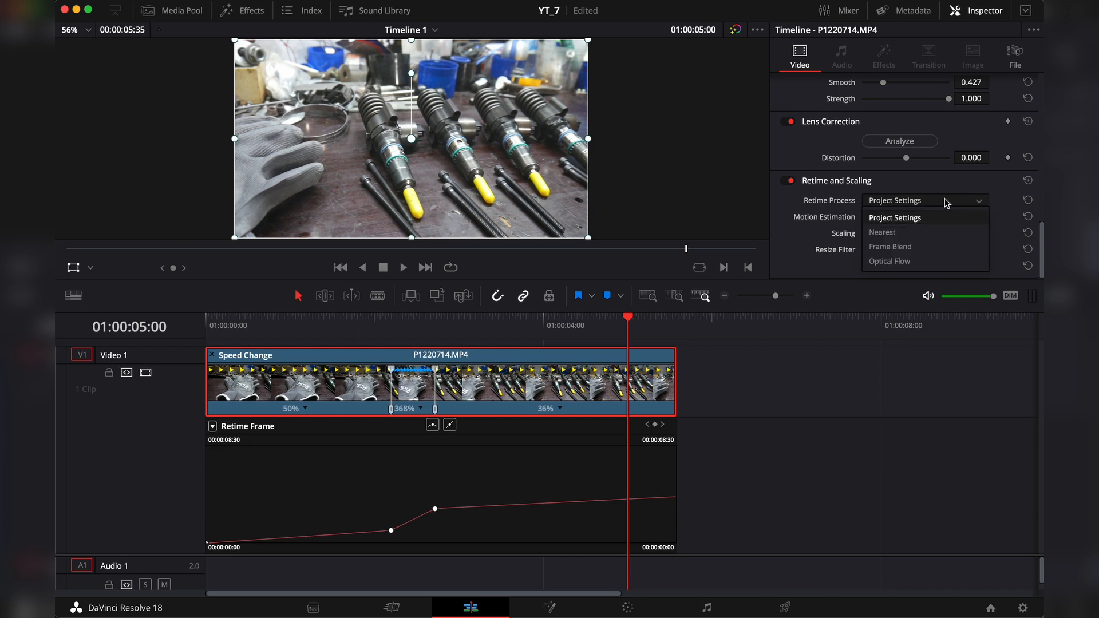
{"action": "left_click", "coordinate": [939, 262]}
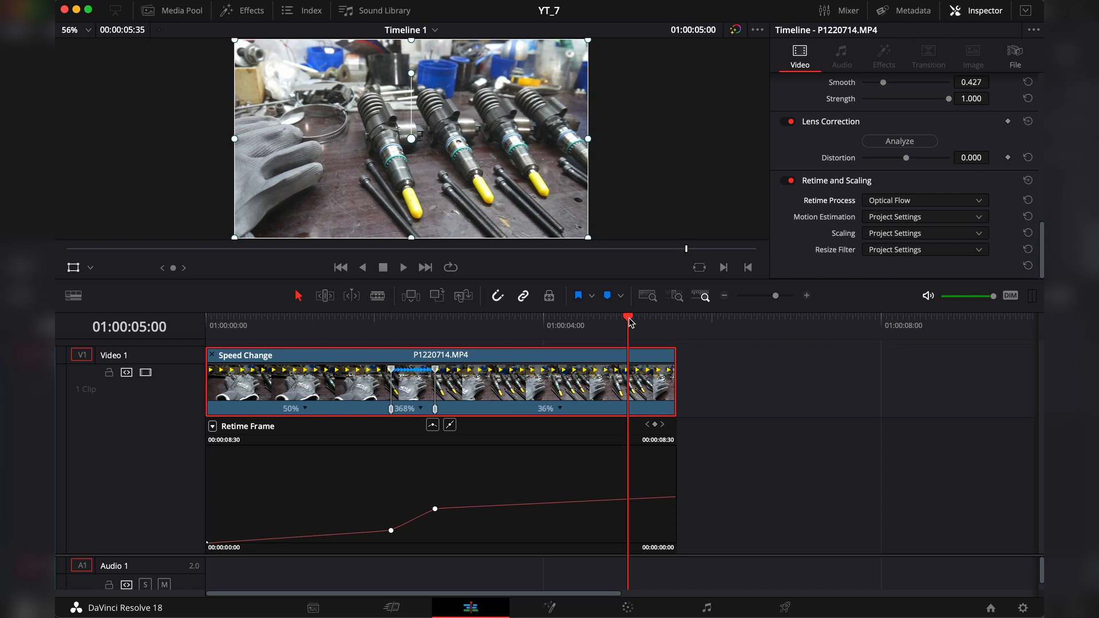
{"action": "left_click", "coordinate": [401, 325]}
{"action": "key", "text": "space"}
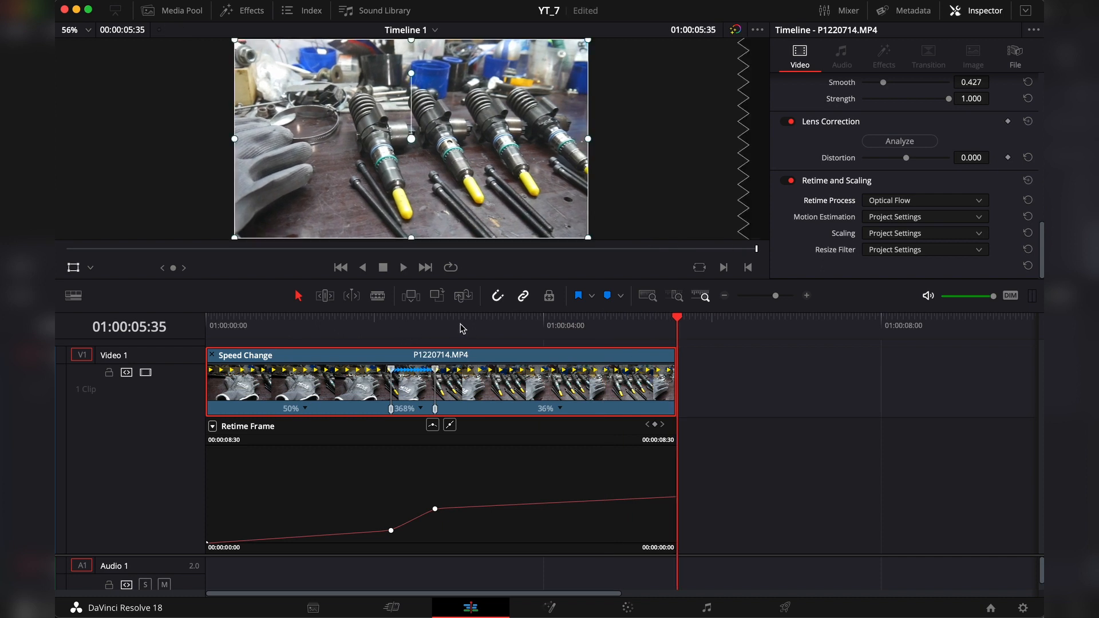
{"action": "left_click", "coordinate": [280, 334]}
{"action": "key", "text": "space"}
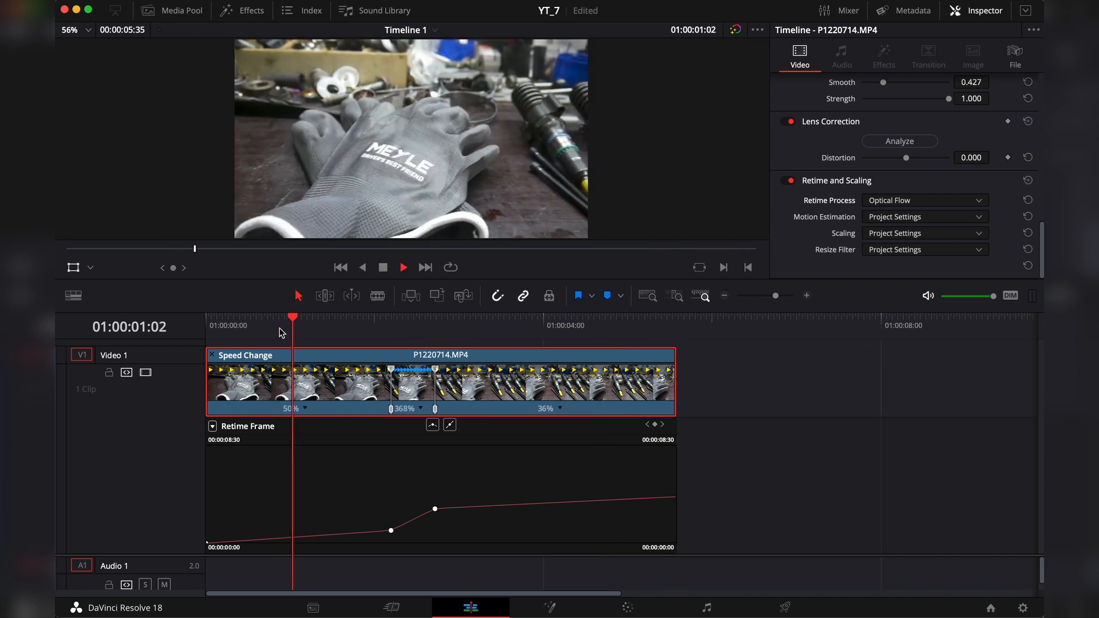